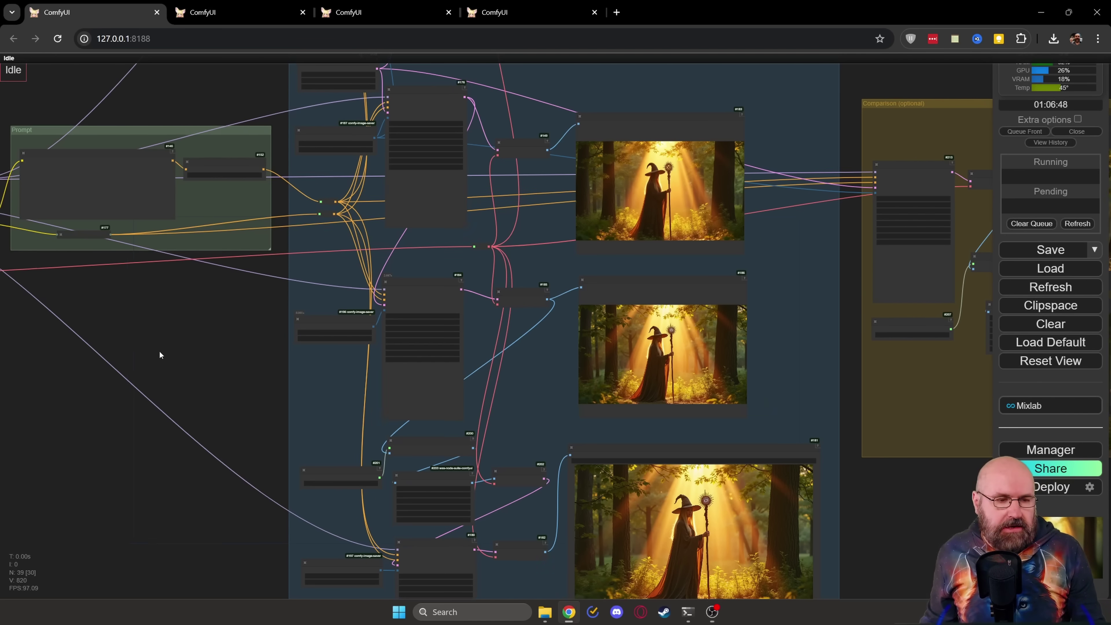
Step: Rearrange the Unet Loader, DualCLIPLoader, Load VAE and Load LoRA nodes in the Models group
left_click_drag(159, 351, 679, 358)
scroll(265, 174, "up", 10)
left_click_drag(248, 177, 117, 224)
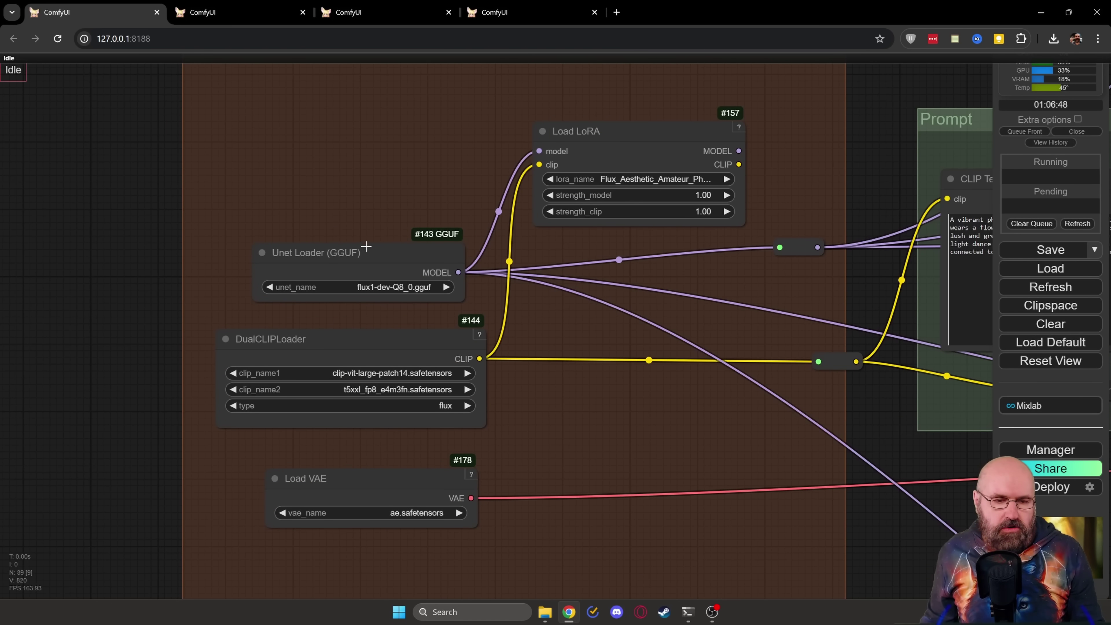
left_click_drag(366, 247, 355, 233)
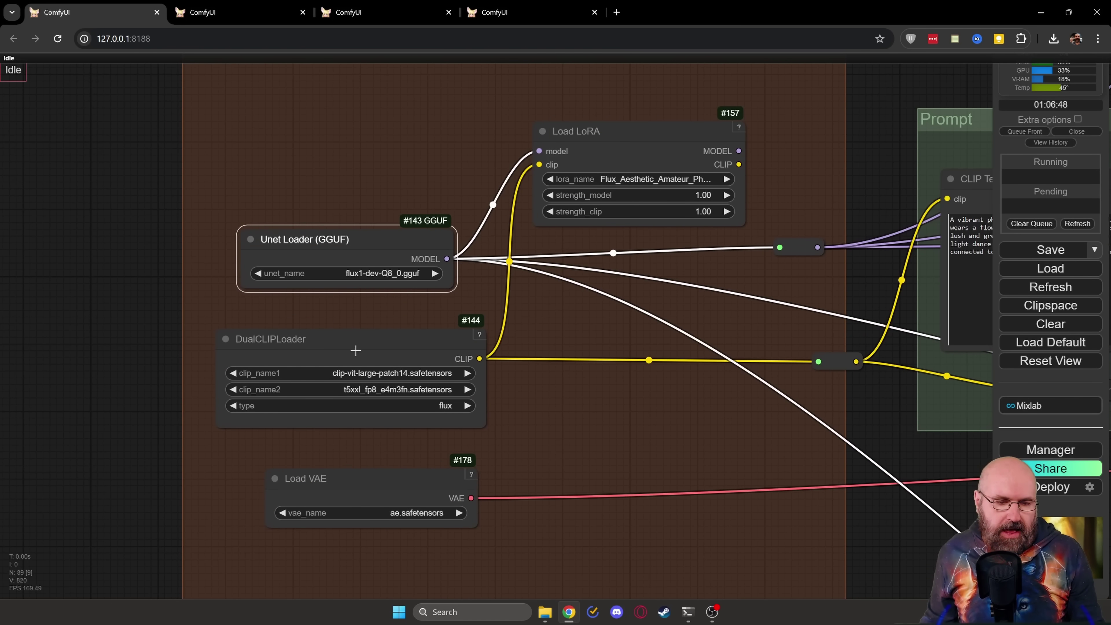
left_click_drag(356, 350, 363, 344)
left_click_drag(363, 484, 365, 466)
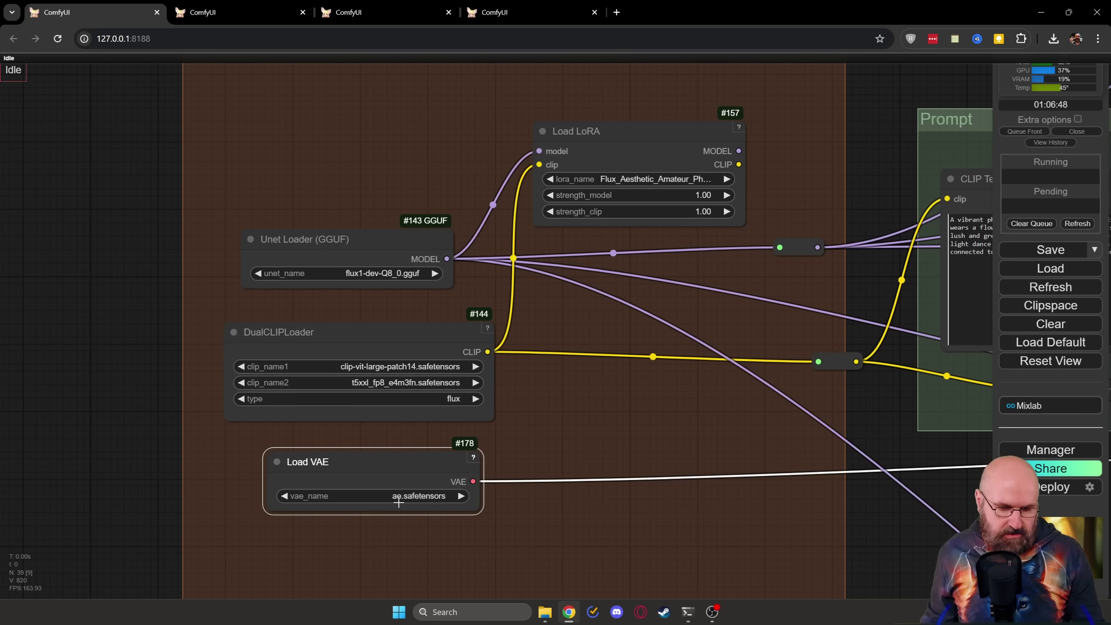
left_click_drag(641, 131, 628, 147)
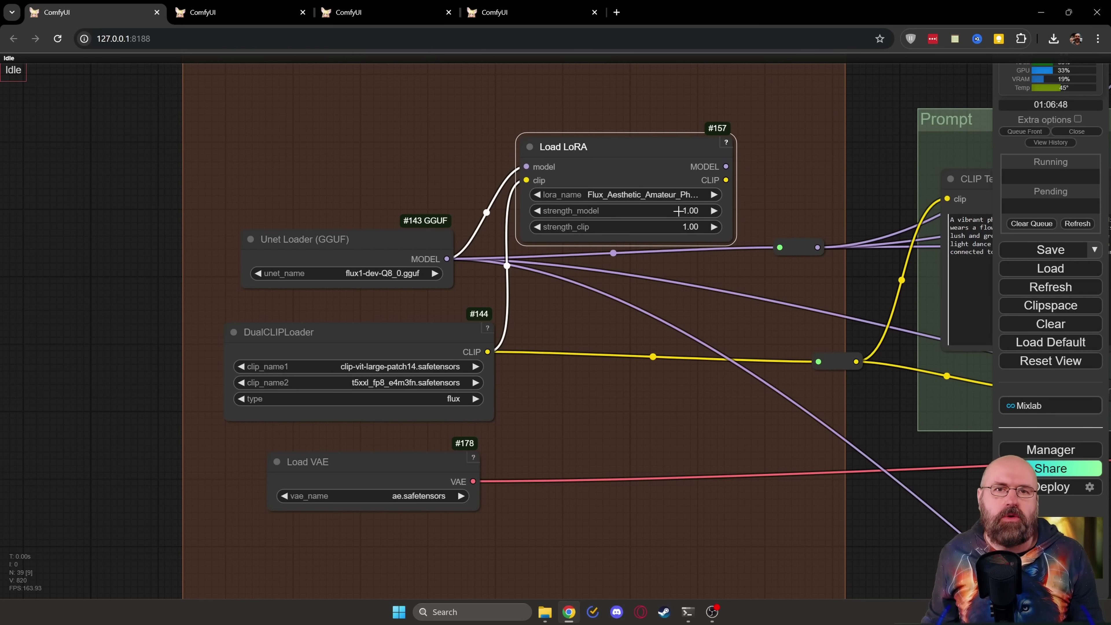
Step: Reposition the main CLIP Text Encode, the collapsed empty encoder and FluxGuidance in the Prompt group
left_click_drag(898, 177, 185, 191)
left_click_drag(290, 207, 297, 191)
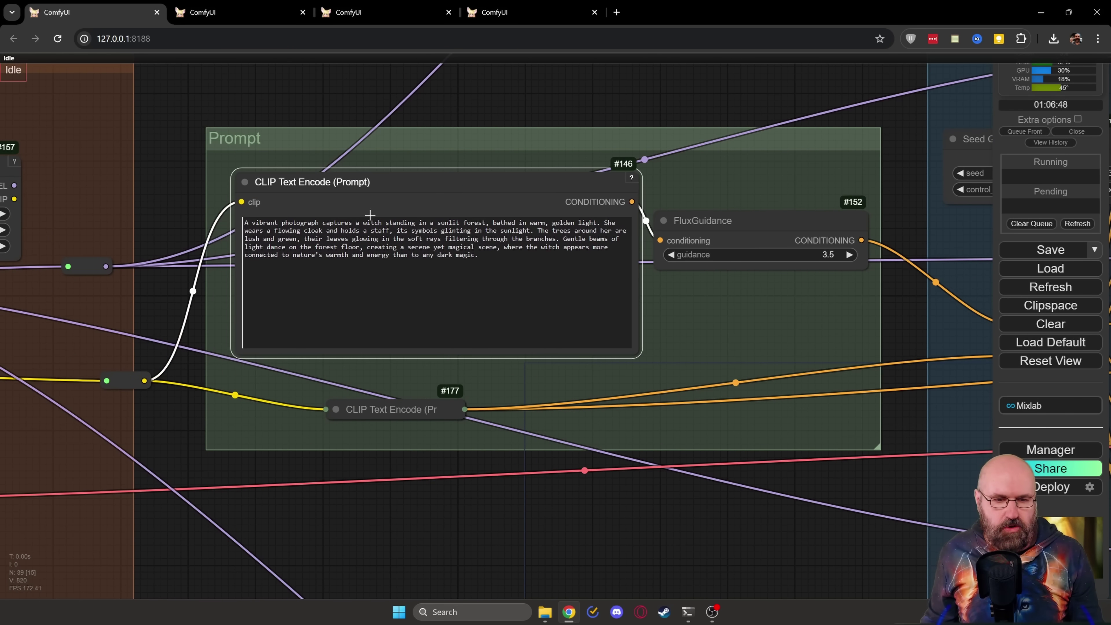
left_click(336, 409)
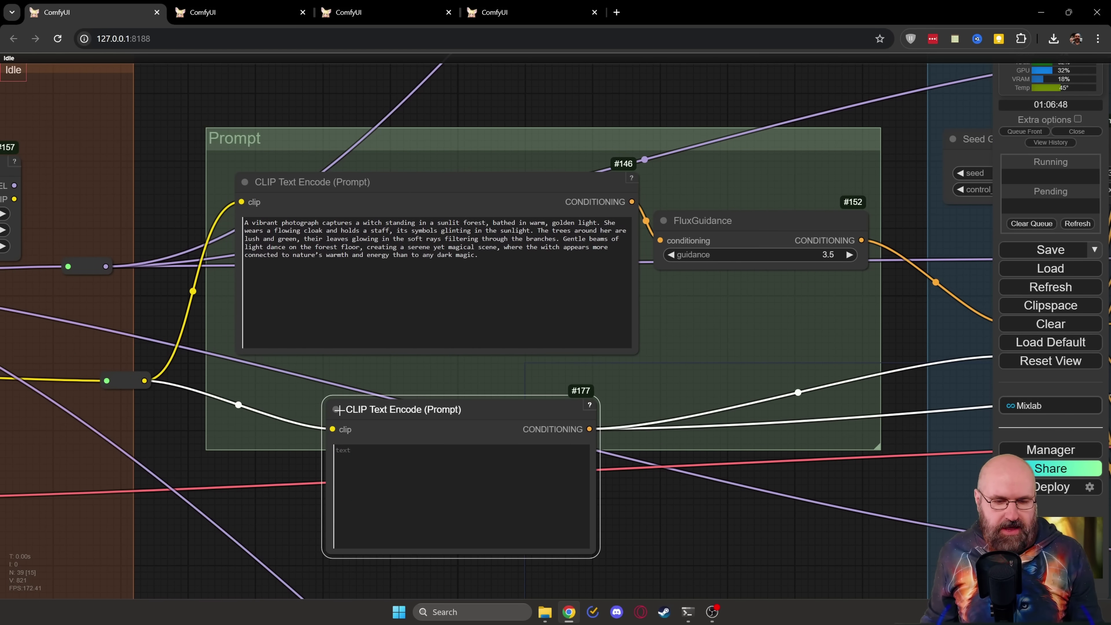
left_click(336, 409)
left_click_drag(389, 407, 376, 396)
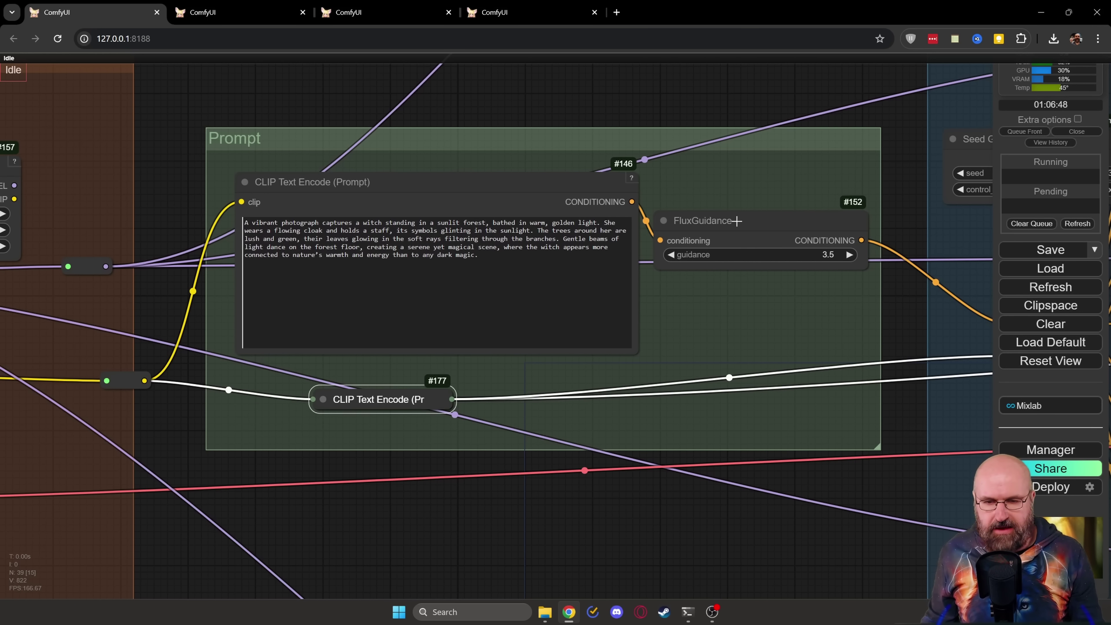
left_click_drag(738, 221, 737, 220)
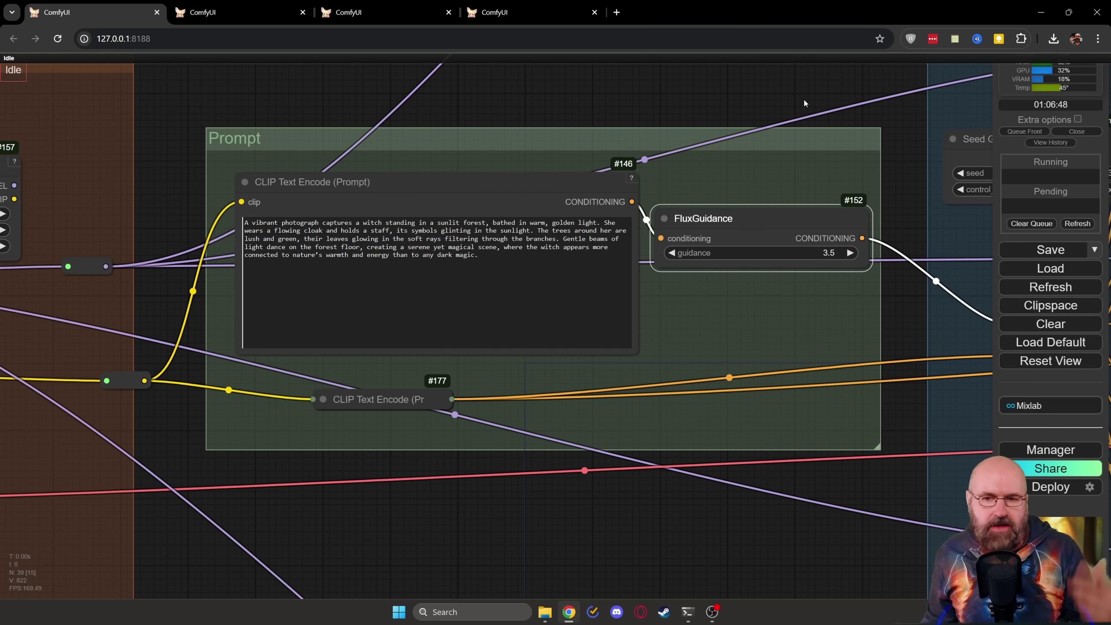
scroll(800, 94, "down", 3)
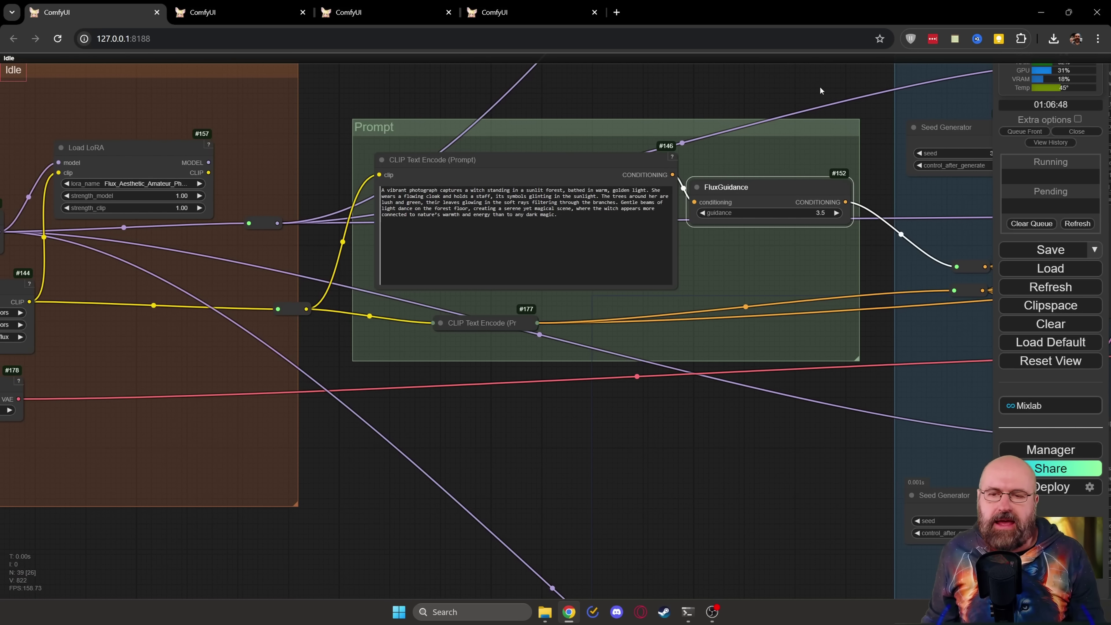
Step: Pan past the KSampler group's witch previews to the Comparison (optional) group
left_click_drag(820, 85, 255, 168)
scroll(302, 163, "down", 2)
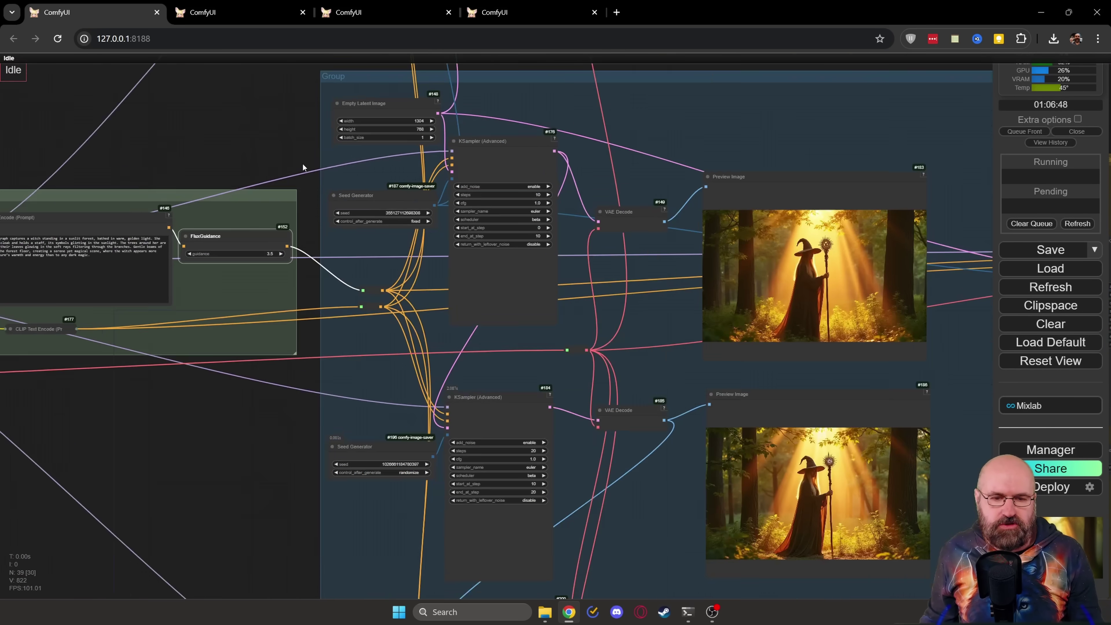
scroll(302, 163, "down", 2)
left_click_drag(260, 341, 236, 303)
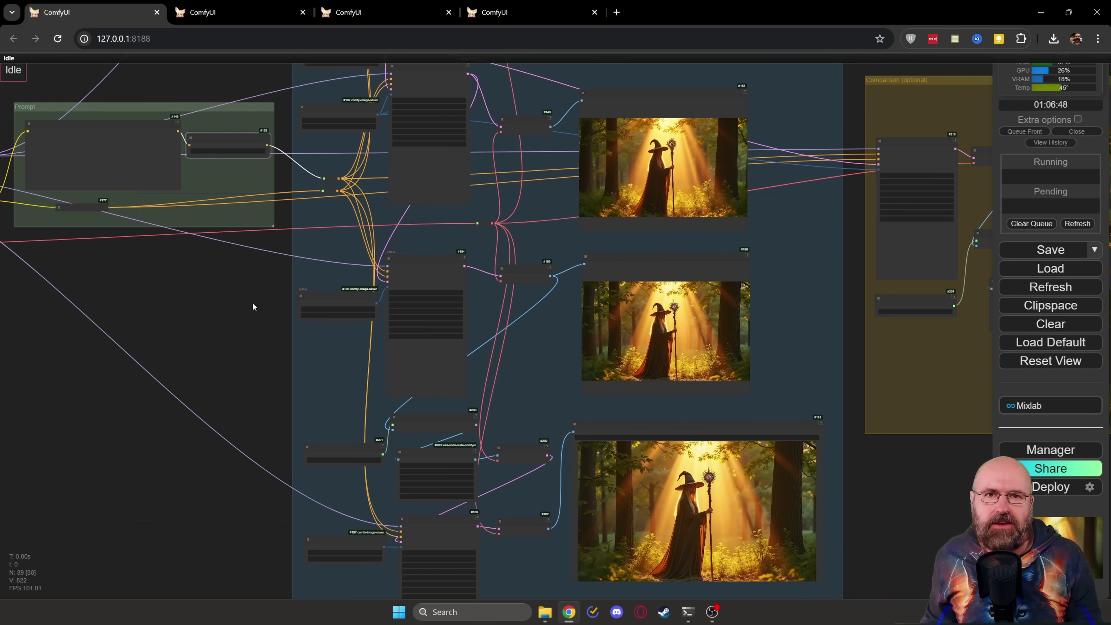
left_click_drag(964, 490, 392, 498)
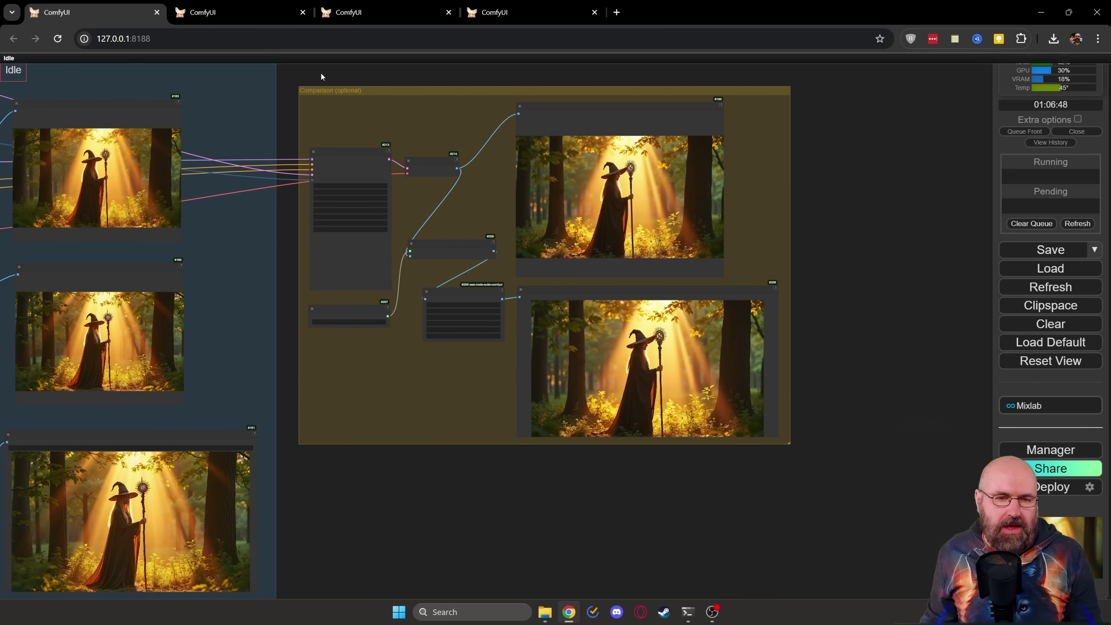
Step: Zoom in on KSampler #219's settings: 10 steps, cfg 1.0, euler, beta
left_click_drag(324, 77, 787, 446)
scroll(424, 279, "up", 5)
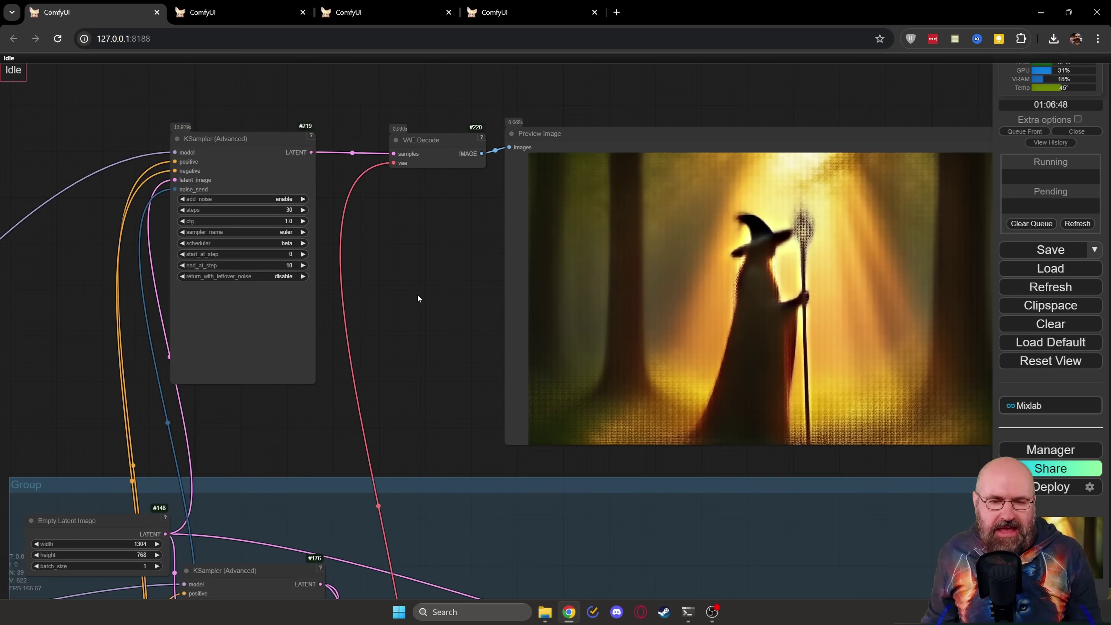
left_click_drag(445, 276, 308, 282)
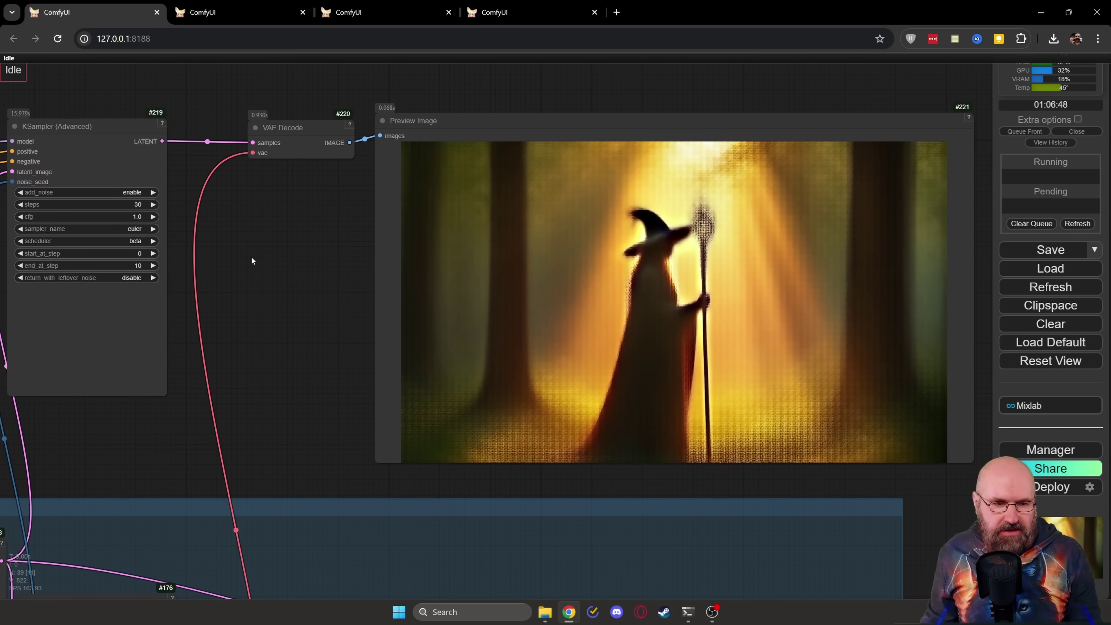
left_click_drag(251, 258, 528, 283)
scroll(377, 247, "up", 5)
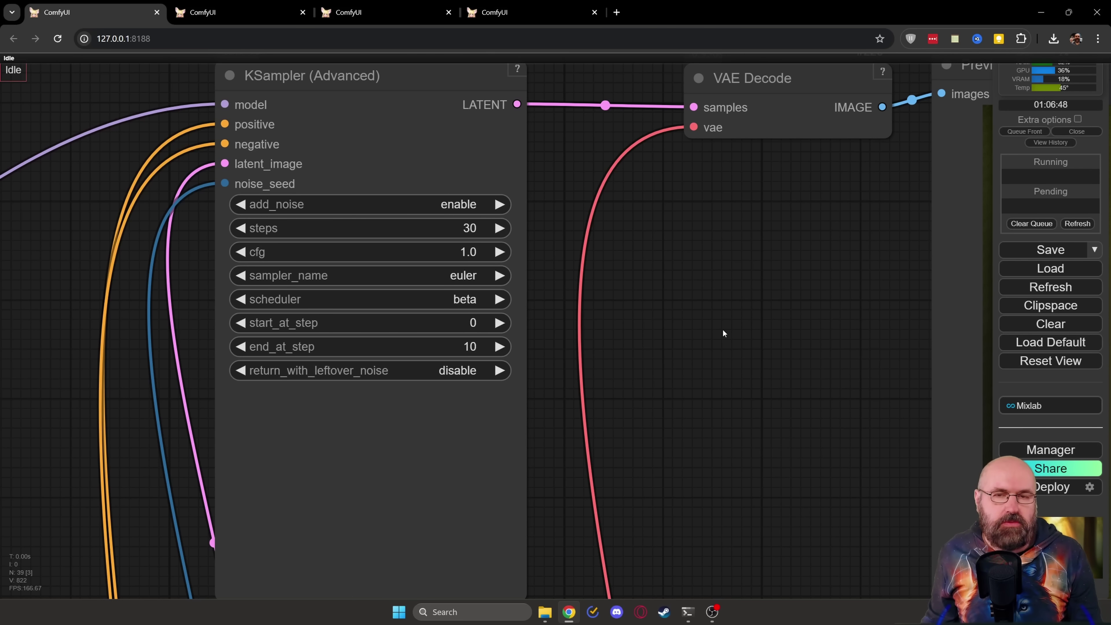
Step: Enlarge the blurry witch preview, then pan back to the main sampler group
left_click_drag(866, 321, 2, 309)
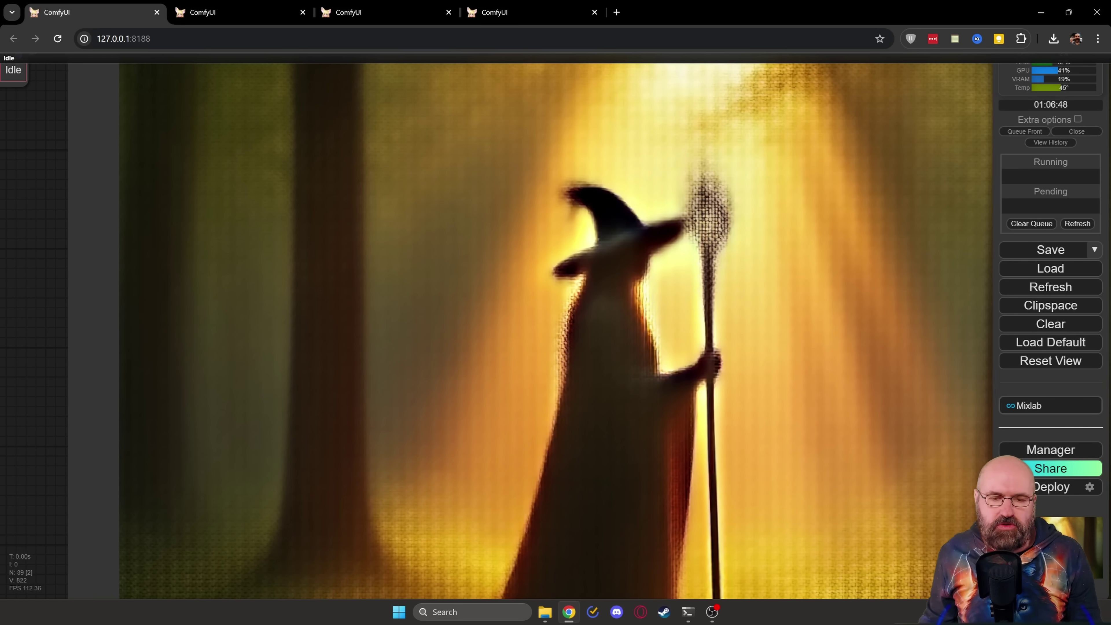
scroll(320, 295, "down", 2)
left_click_drag(248, 300, 19, 255)
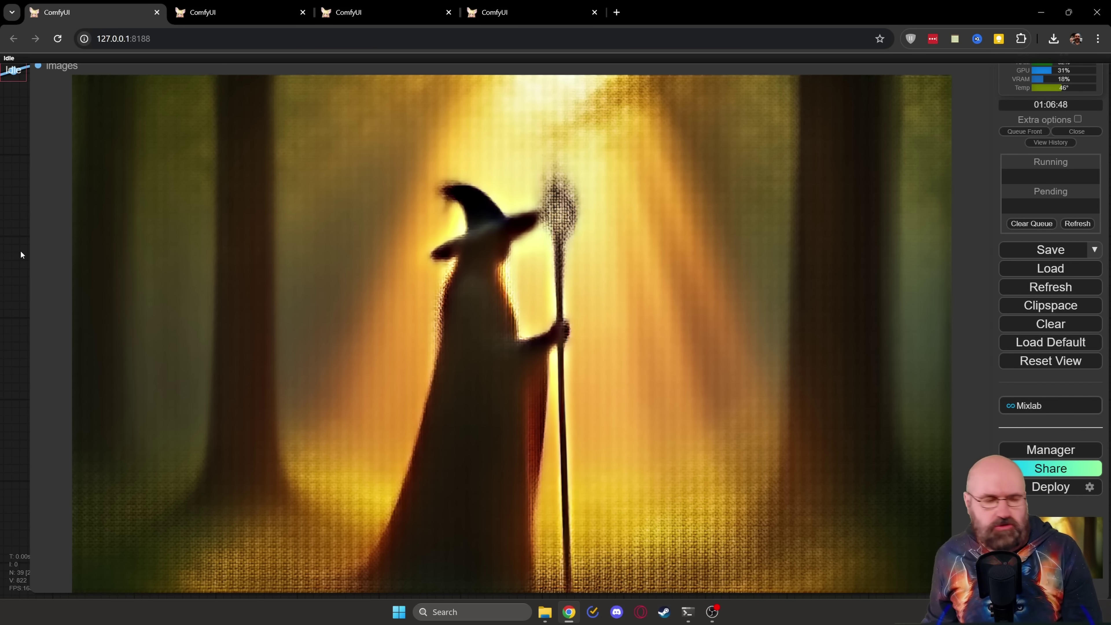
scroll(20, 250, "down", 5)
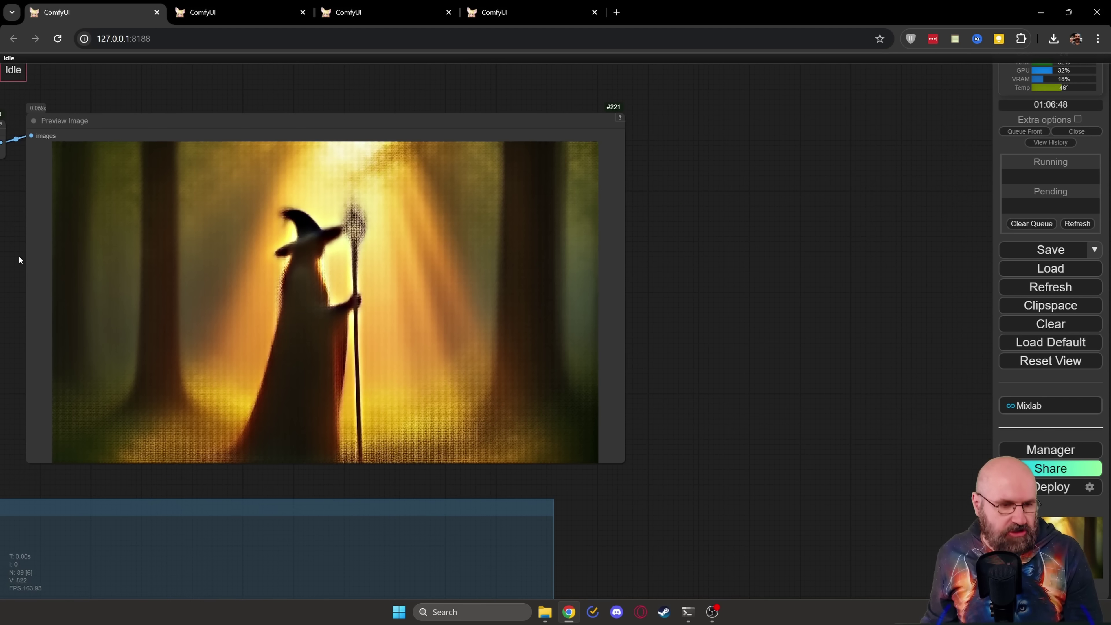
left_click_drag(9, 306, 398, 352)
Step: Zoom in on KSampler (Advanced) #176's 10-step settings, then fill the view with its witch preview
scroll(398, 351, "up", 6)
scroll(413, 357, "up", 2)
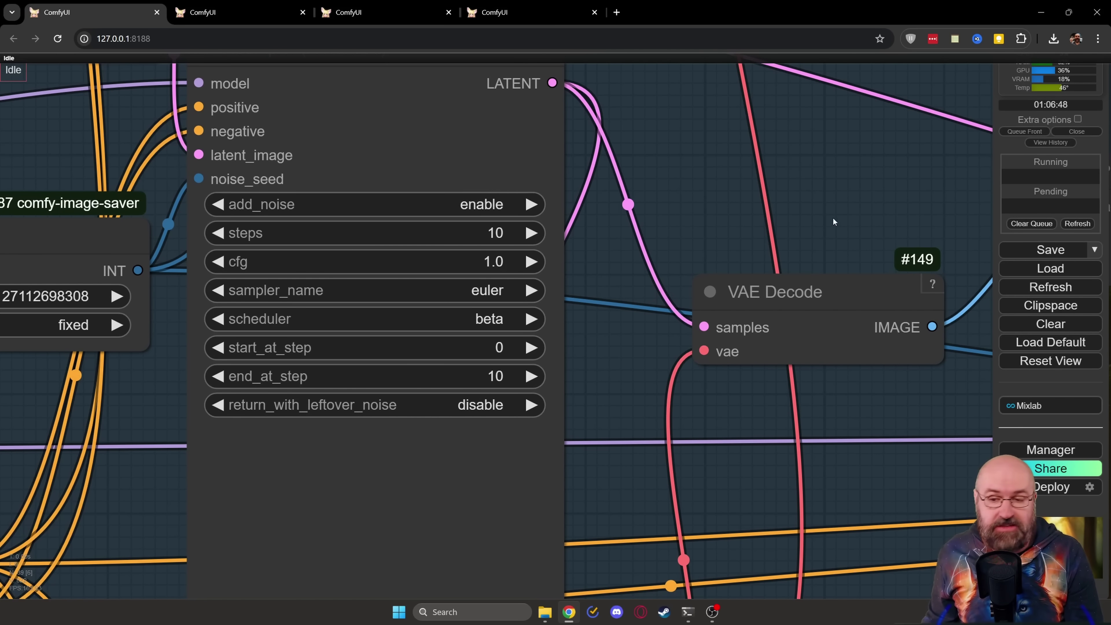
left_click_drag(832, 219, 105, 89)
scroll(113, 254, "up", 2)
left_click_drag(197, 395, 16, 269)
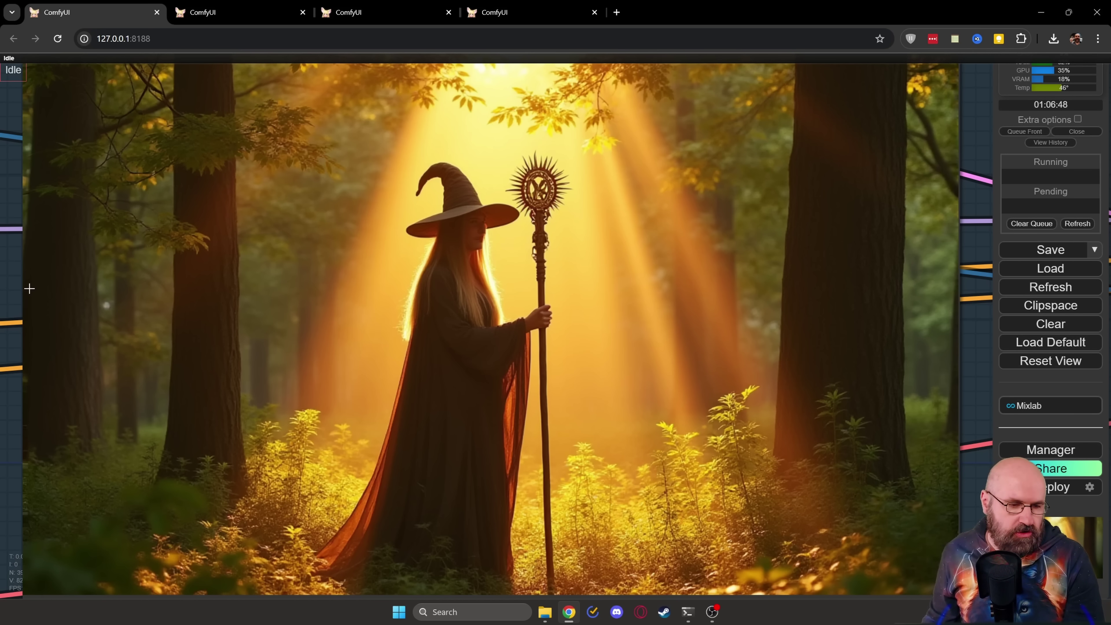
scroll(29, 288, "down", 5)
Step: Select KSampler #176 and pan down to KSampler #184 running steps 10 to 20
left_click_drag(29, 289, 707, 484)
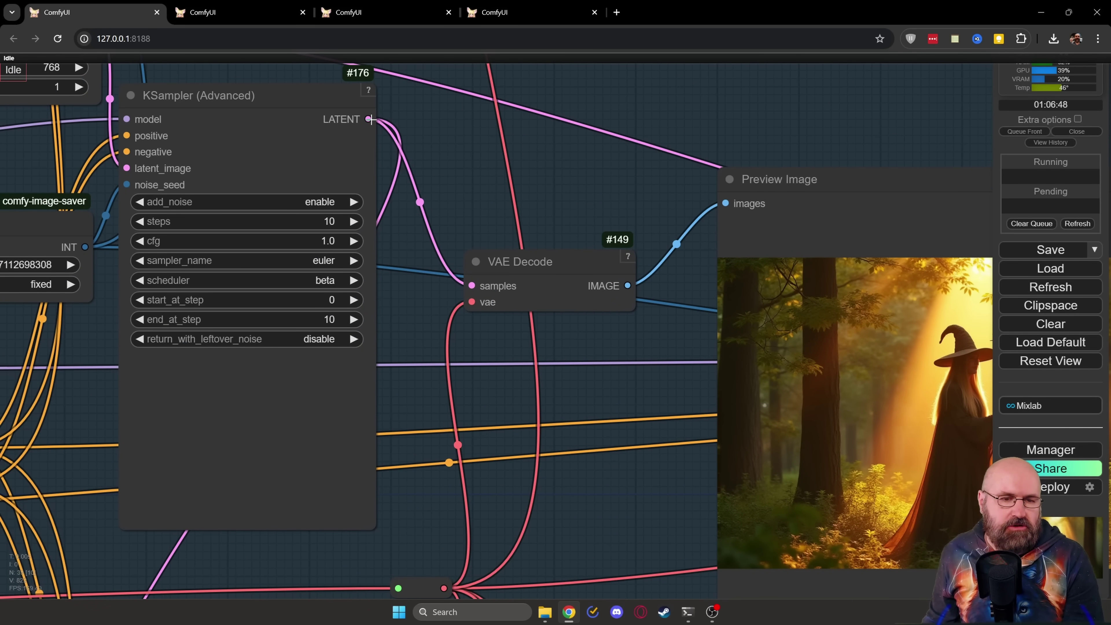
left_click(297, 97)
left_click_drag(281, 546, 343, 173)
scroll(482, 309, "up", 4)
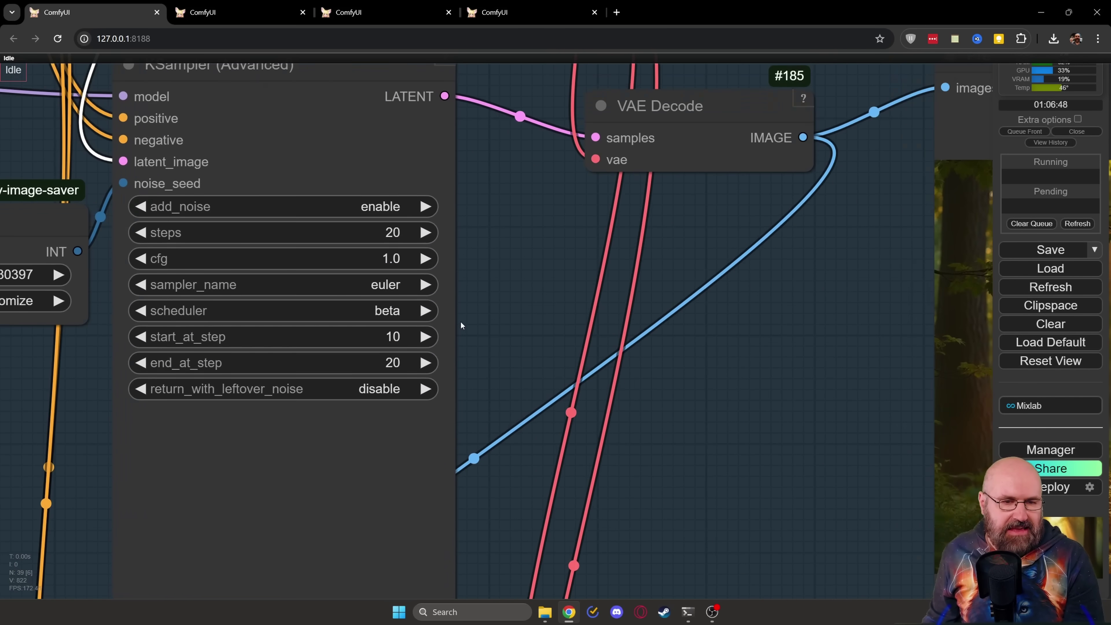
left_click_drag(495, 293, 524, 323)
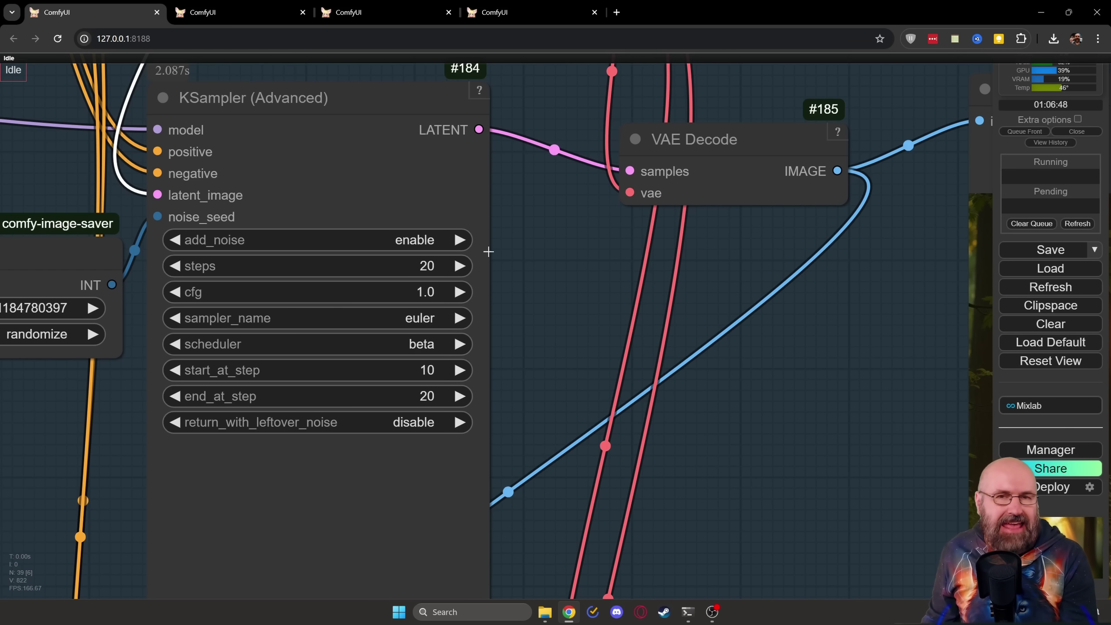
Step: Enlarge the second sampler's Preview Image so its witch fills the view
left_click_drag(657, 306, 574, 280)
left_click_drag(791, 304, 153, 280)
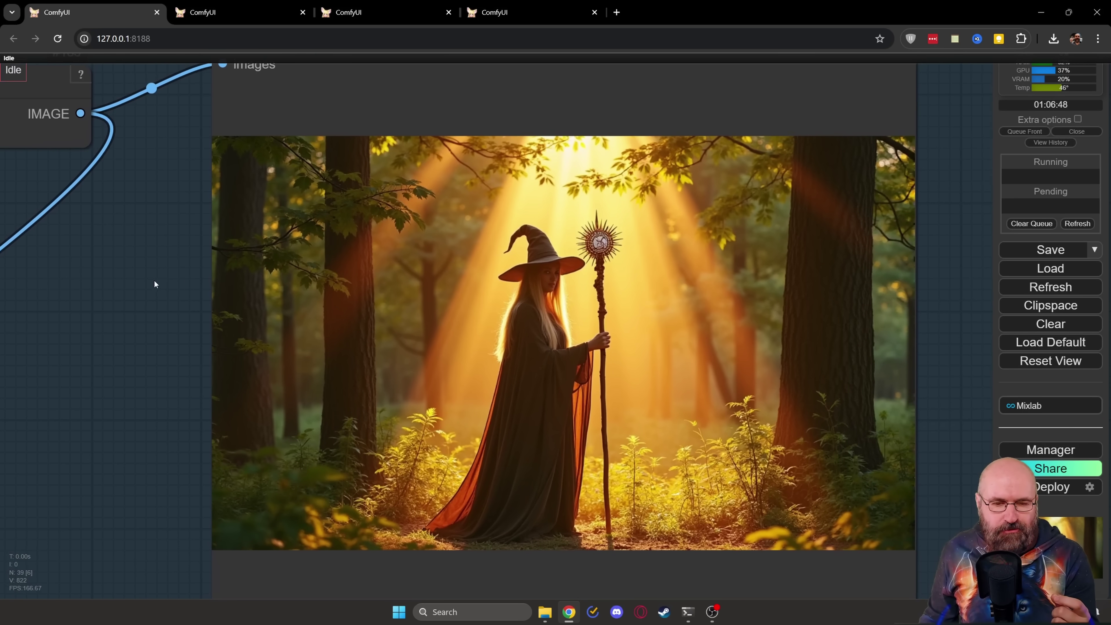
scroll(540, 346, "up", 4)
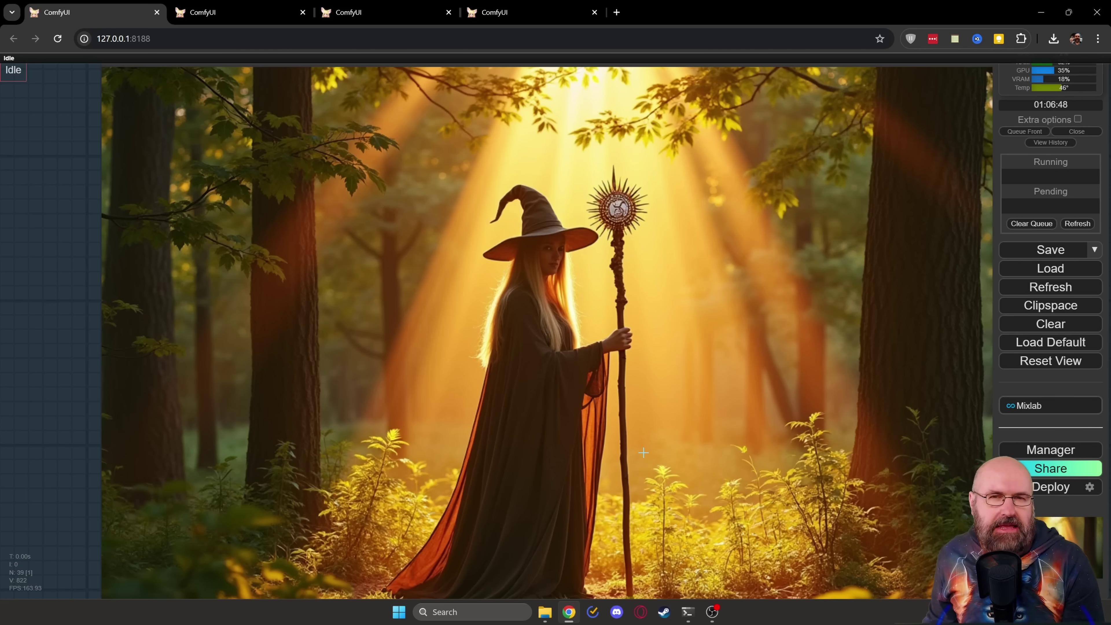
Step: Pan across the upscale, save, sampler and Seed Generator nodes
scroll(202, 464, "down", 5)
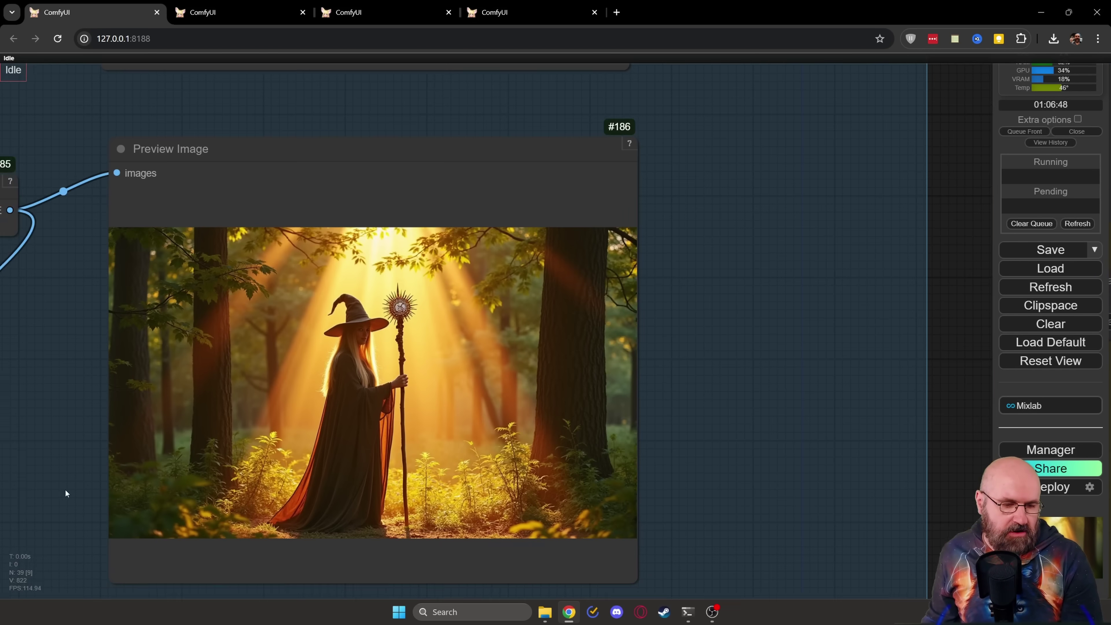
left_click_drag(65, 490, 527, 200)
left_click_drag(381, 393, 481, 327)
scroll(465, 328, "down", 2)
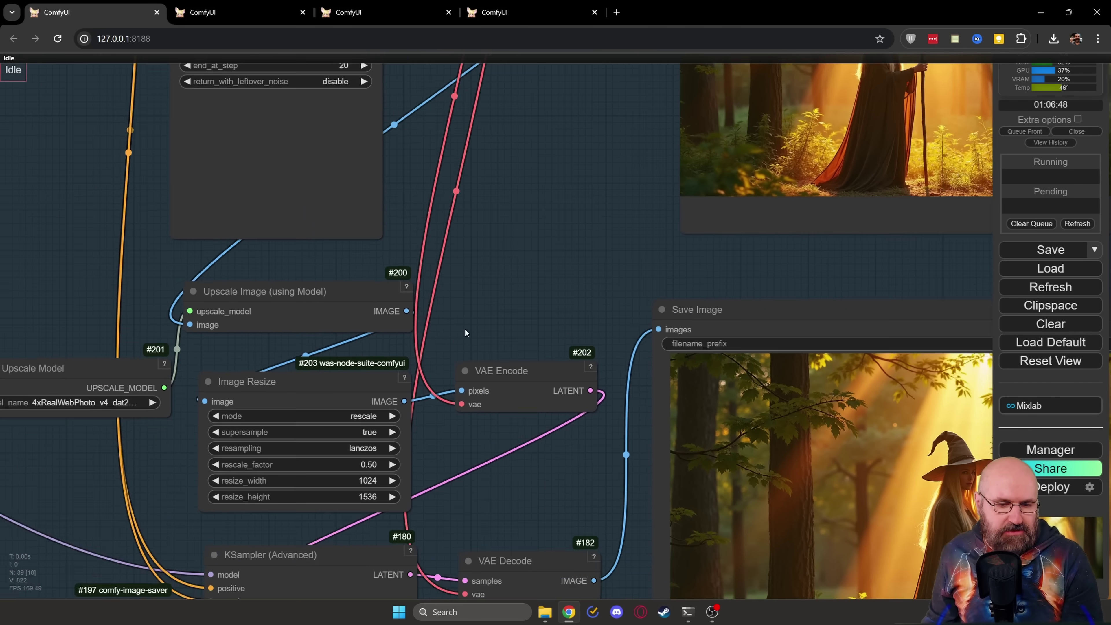
left_click_drag(469, 499, 662, 377)
scroll(570, 330, "up", 4)
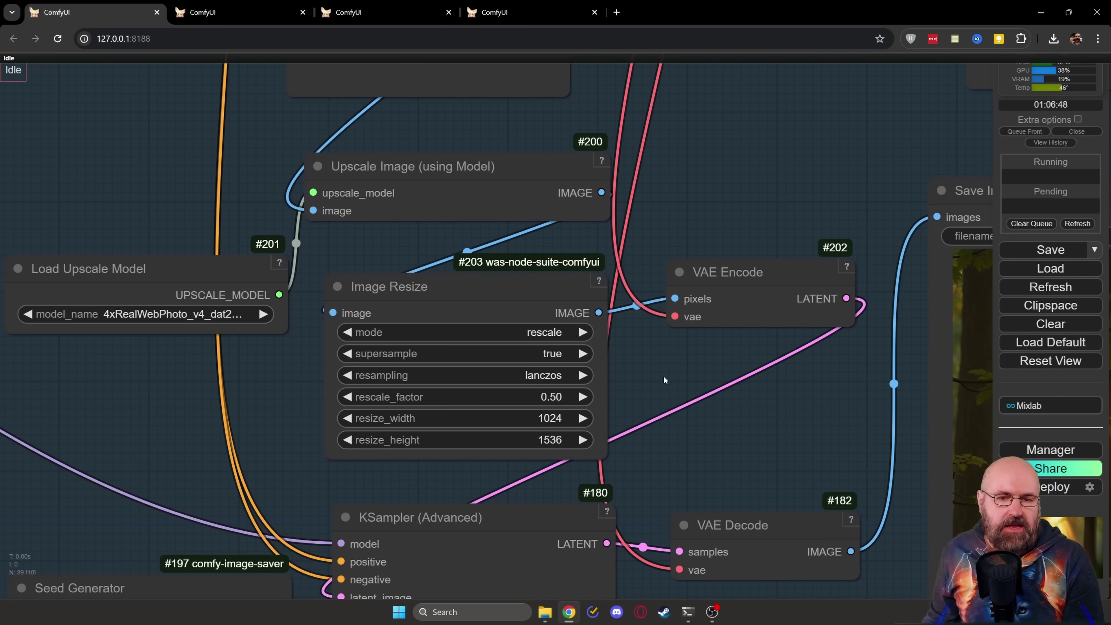
left_click_drag(707, 130, 691, 356)
scroll(676, 370, "down", 1)
scroll(676, 370, "down", 2)
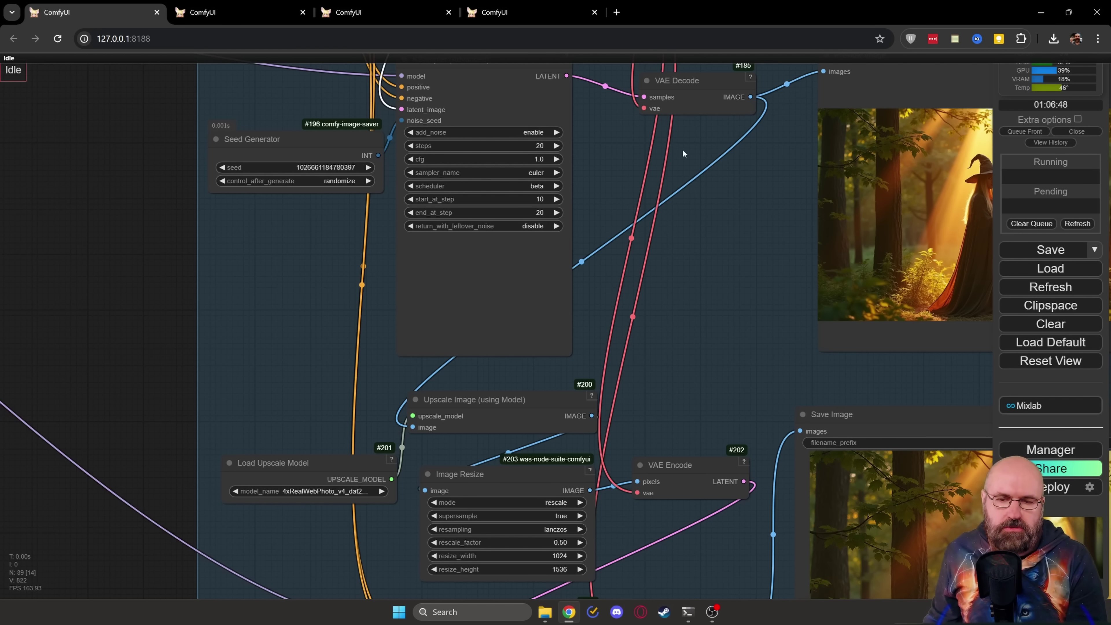
Step: Nudge VAE Decode lower, then follow Load Upscale Model and Image Resize to the 20–30 step KSampler
left_click_drag(693, 100, 691, 117)
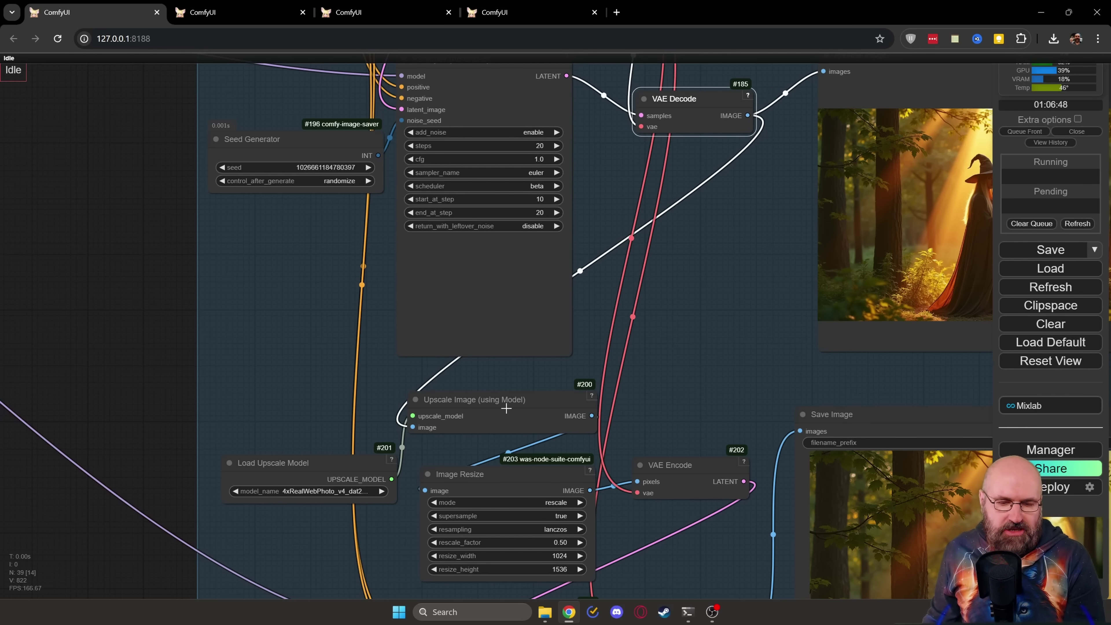
scroll(506, 409, "up", 9)
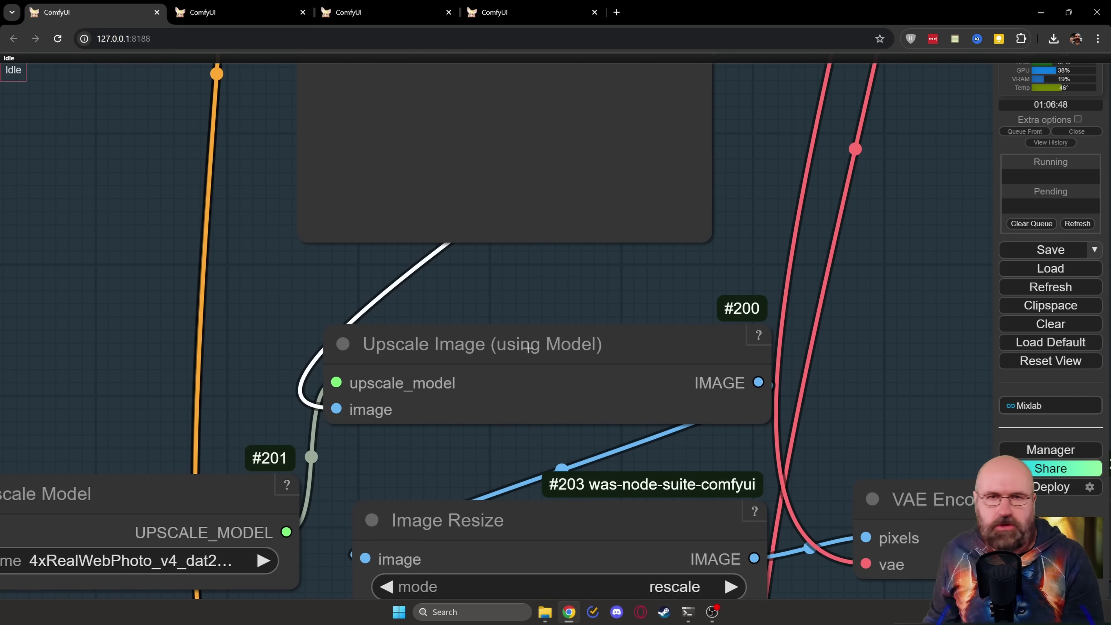
left_click_drag(292, 427, 360, 243)
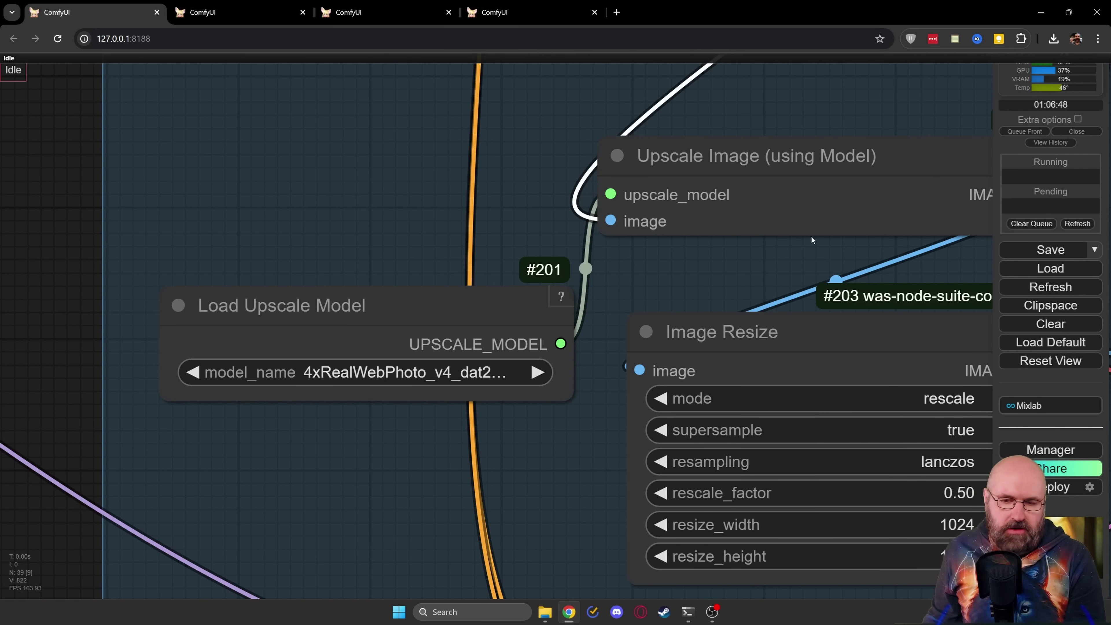
left_click_drag(834, 254, 572, 256)
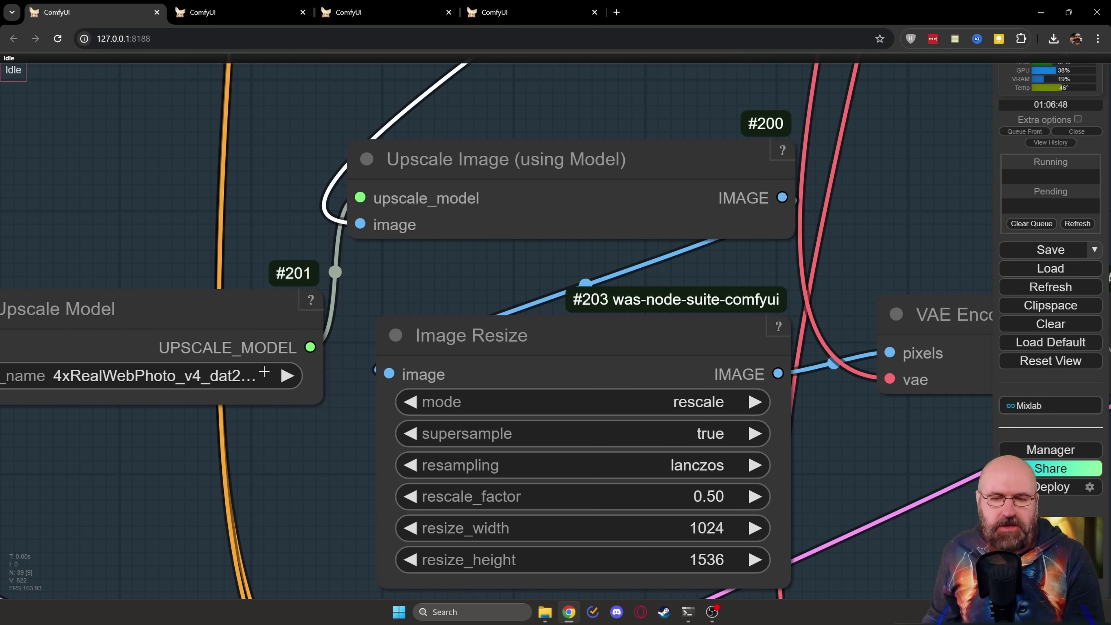
left_click_drag(814, 500, 815, 334)
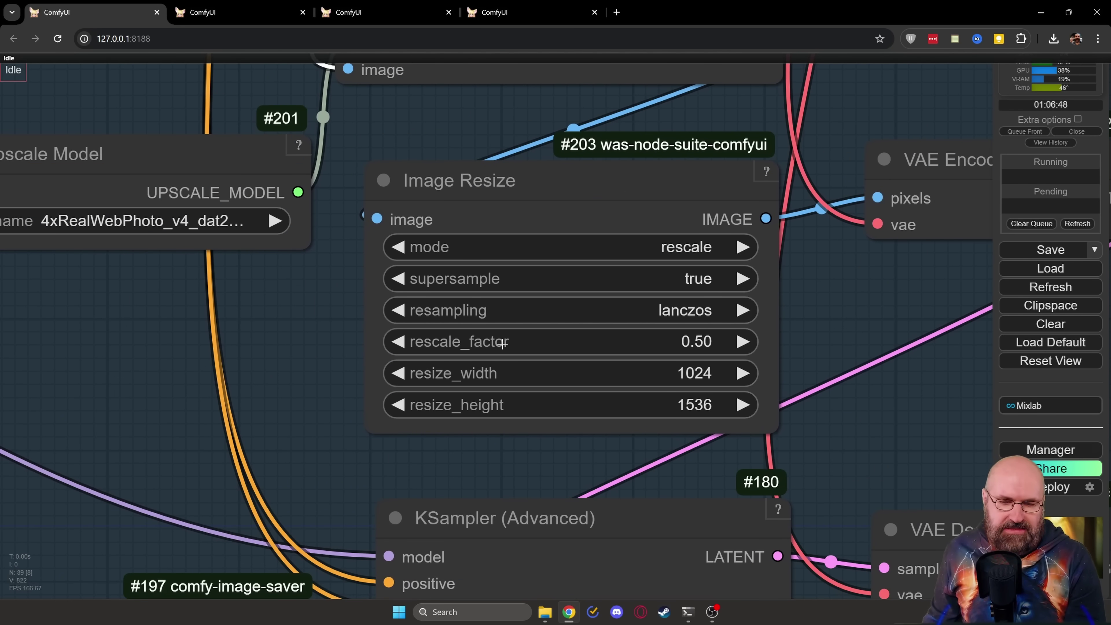
left_click_drag(861, 332, 574, 214)
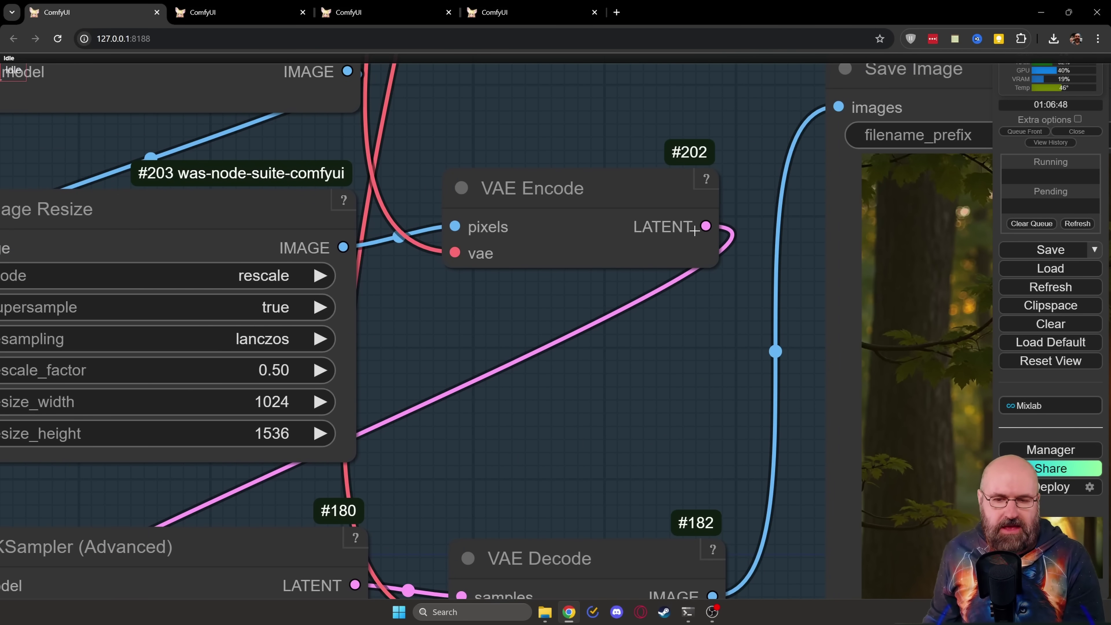
left_click_drag(443, 457, 771, 70)
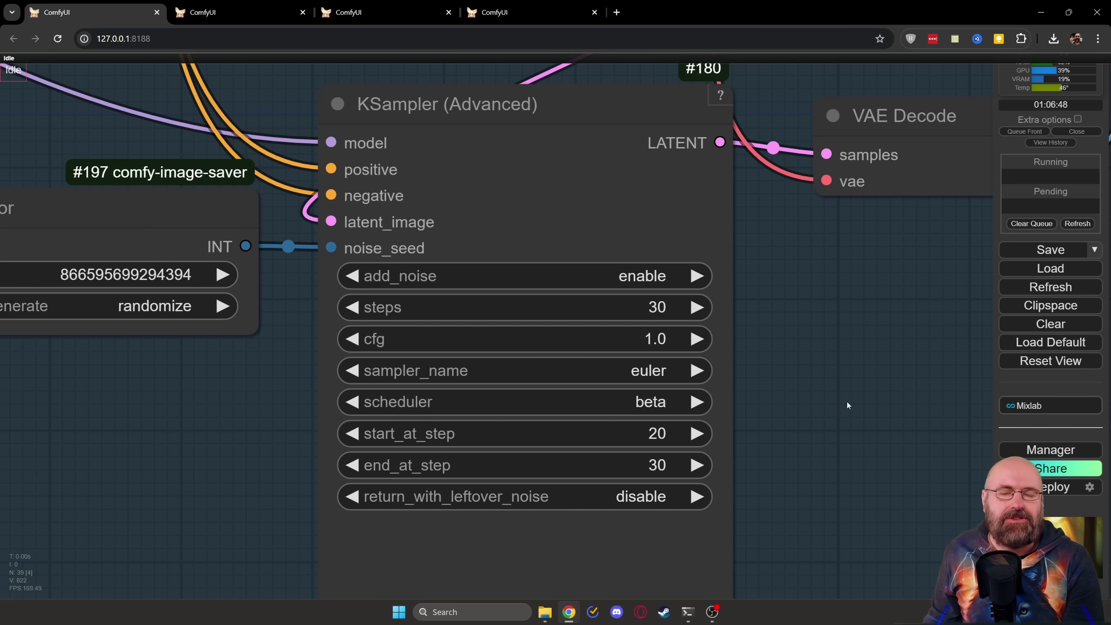
Step: Pan left and up until the final witch image preview fills the view
left_click_drag(926, 363, 232, 310)
left_click_drag(917, 461, 495, 610)
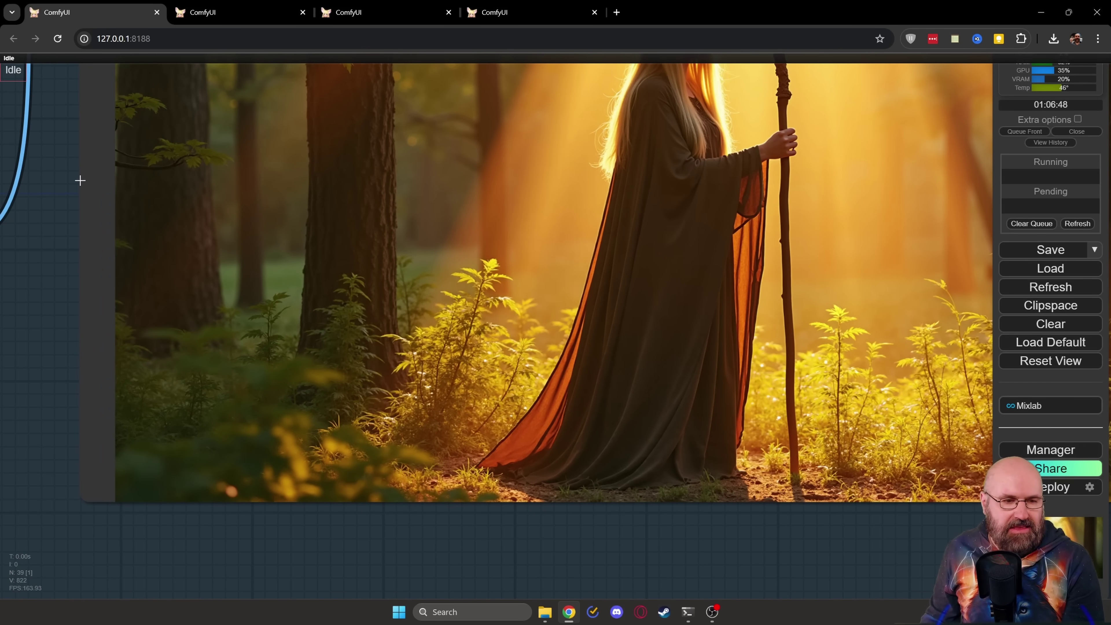
Step: Zoom into the final Save Image witch render for detail, then zoom out and recenter it
left_click_drag(81, 181, 13, 266)
scroll(595, 195, "down", 1)
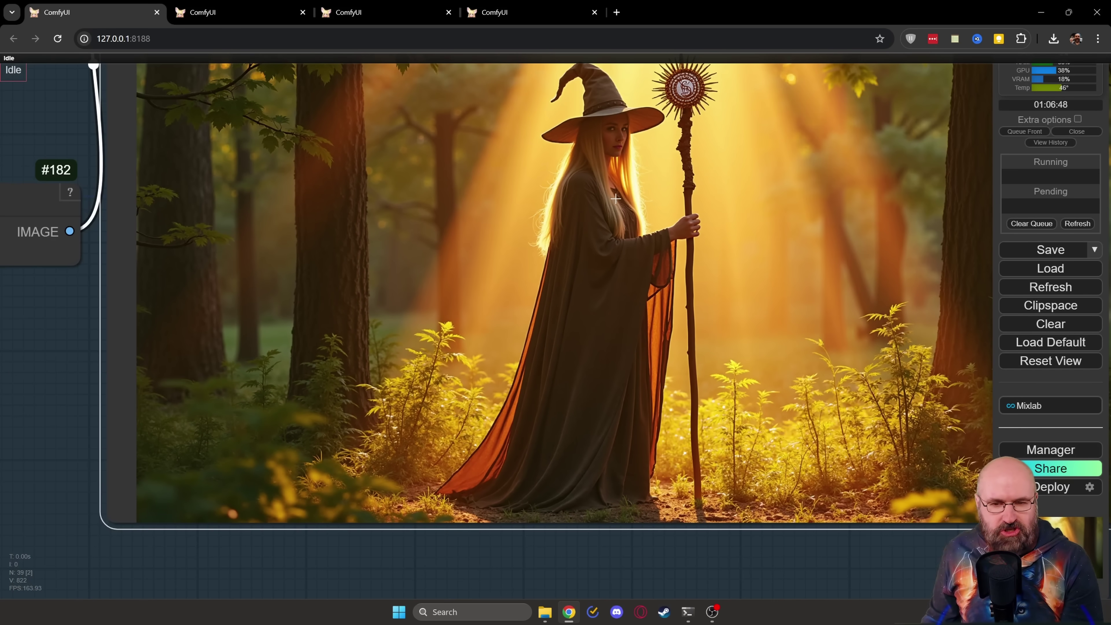
scroll(622, 180, "up", 5)
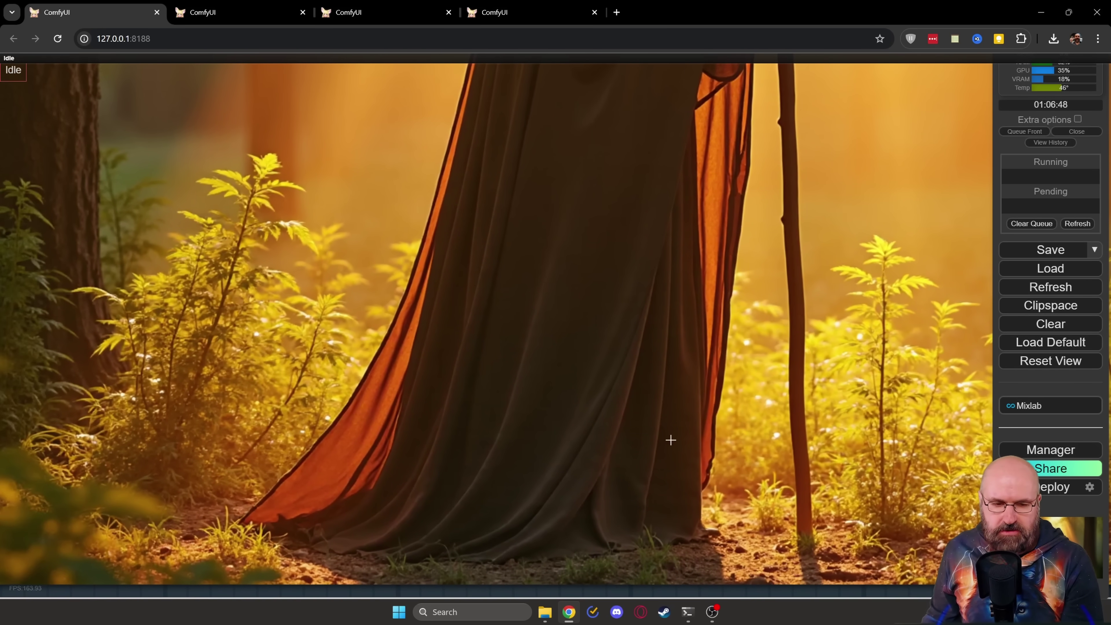
scroll(520, 409, "down", 5)
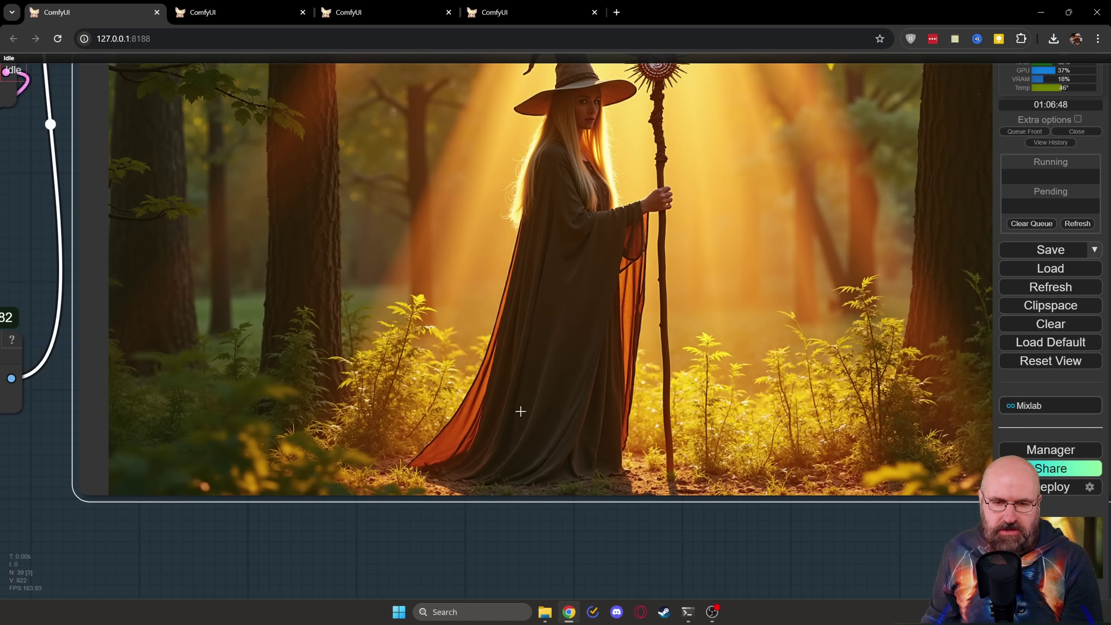
left_click_drag(596, 547, 538, 568)
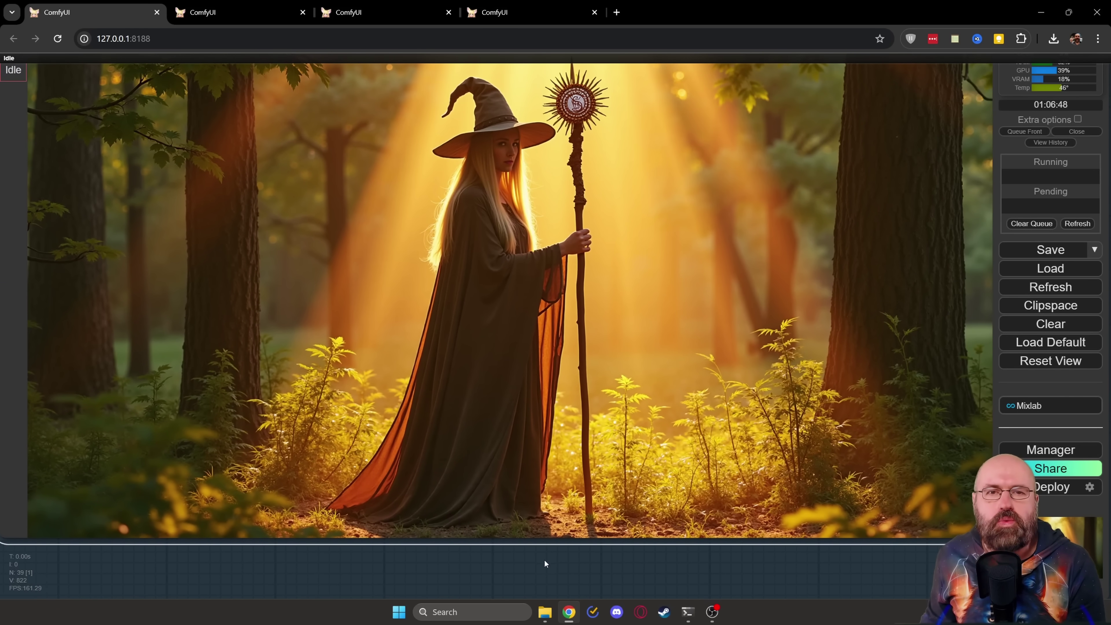
Step: Pan to the comparison group's sampler, decode and upscale nodes
scroll(578, 539, "down", 5)
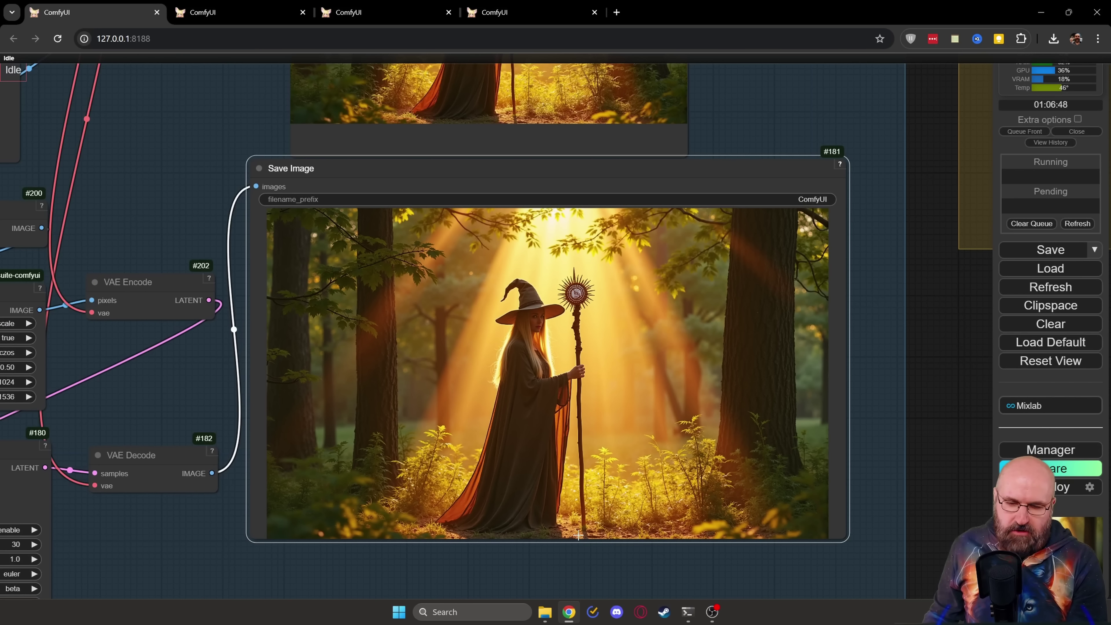
left_click_drag(938, 317, 184, 503)
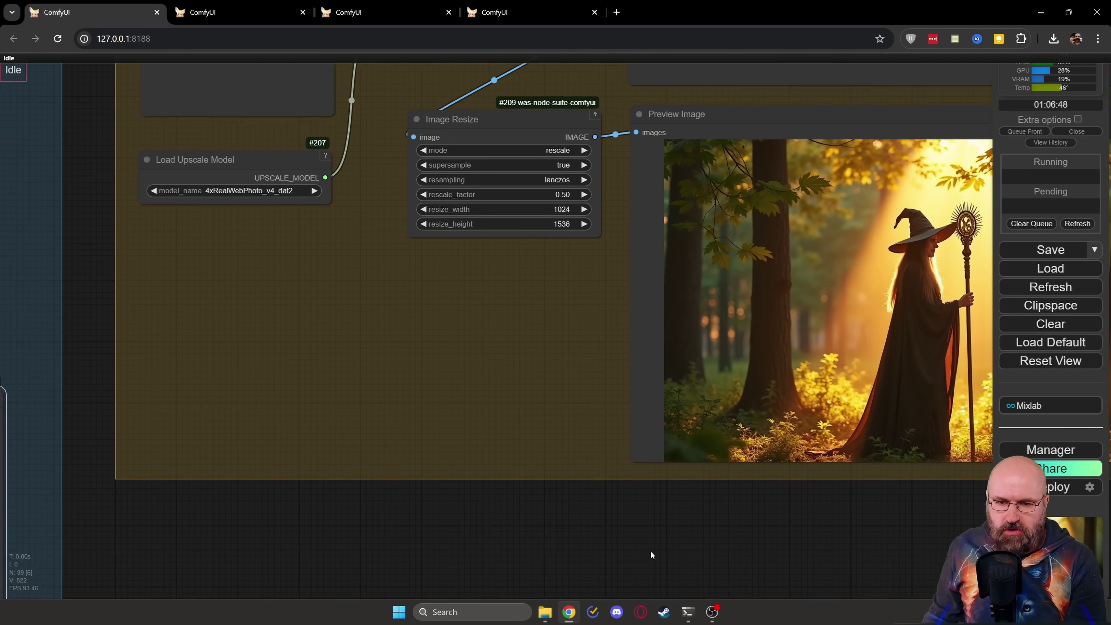
left_click_drag(651, 555, 576, 596)
left_click_drag(547, 146, 842, 424)
scroll(582, 255, "up", 8)
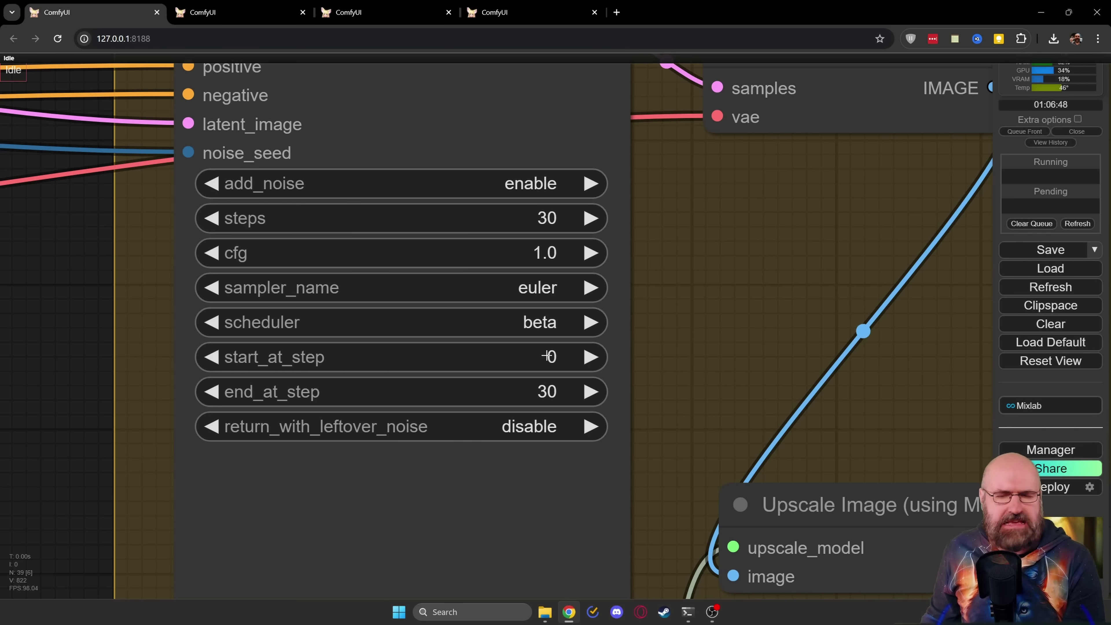
Step: Shift the large preview aside, frame Upscale Image and Image Resize, then zoom into the upscaled witch
left_click_drag(898, 375, 12, 424)
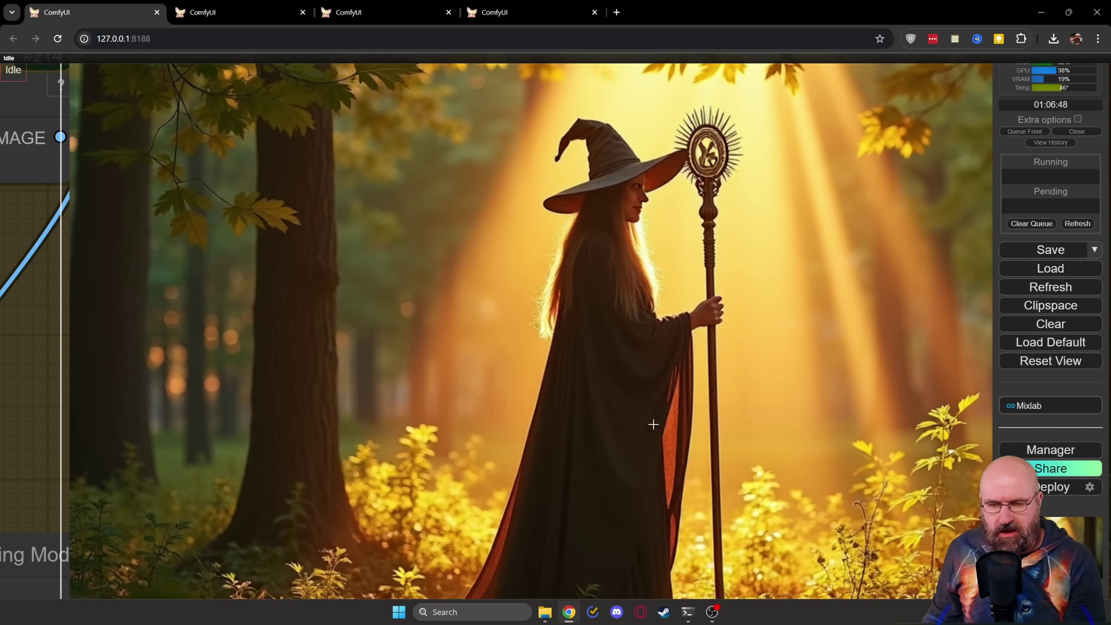
left_click_drag(620, 433, 750, 419)
scroll(130, 335, "down", 3)
scroll(196, 308, "up", 5)
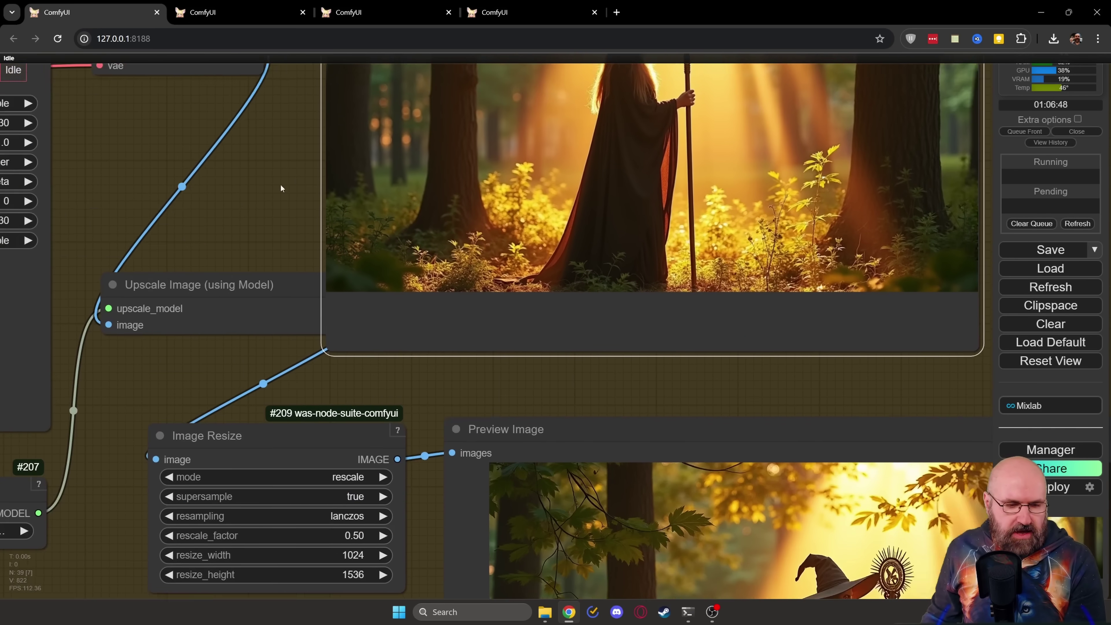
left_click_drag(195, 308, 278, 266)
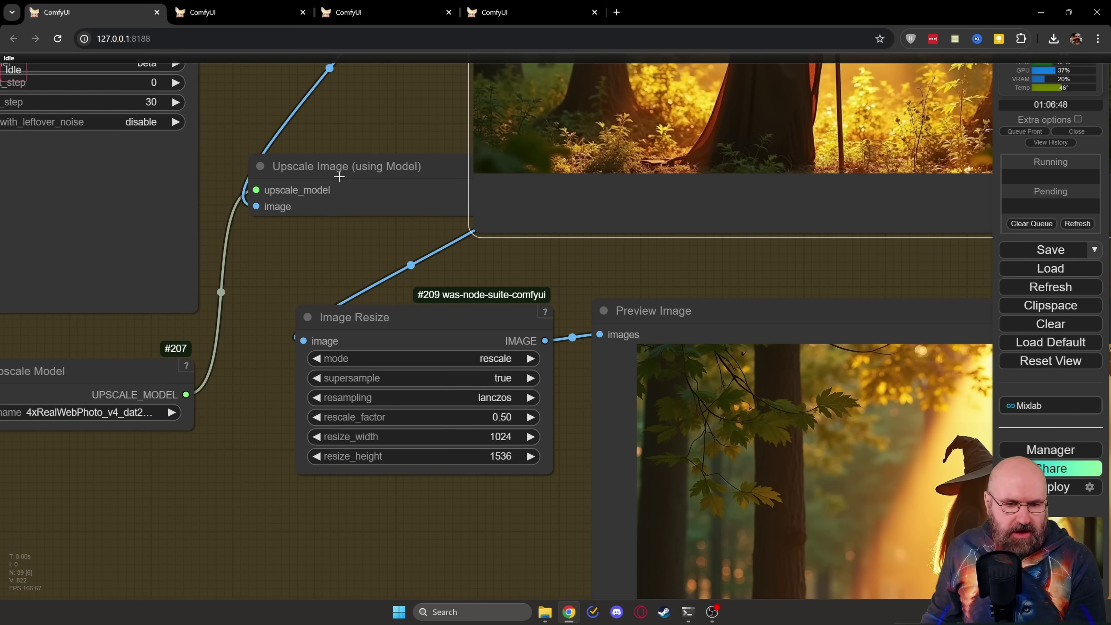
scroll(305, 330, "up", 6)
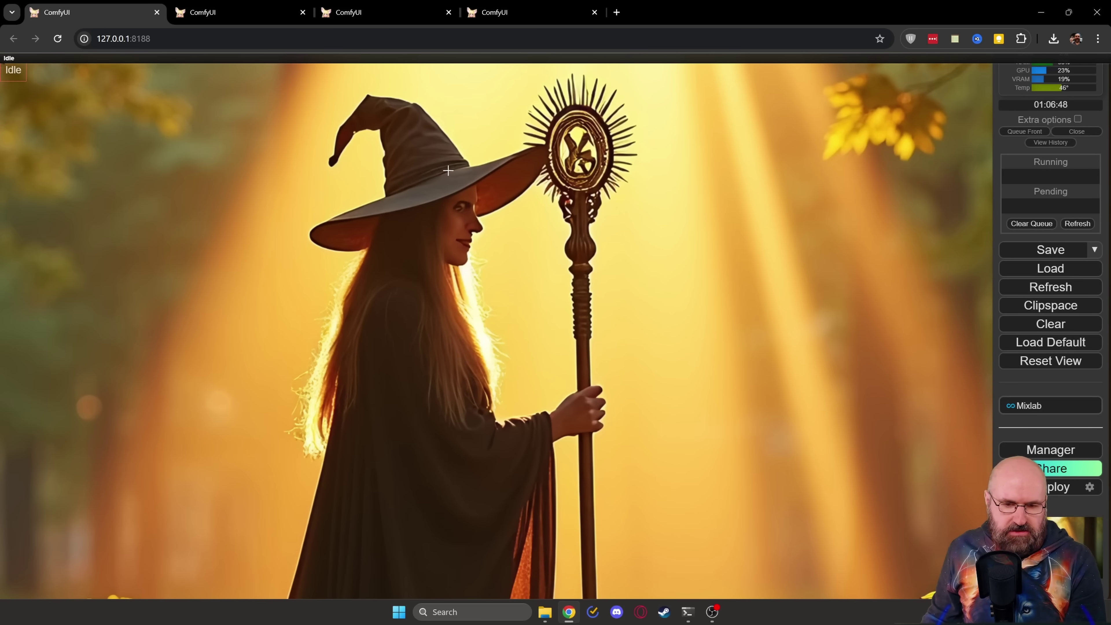
scroll(476, 253, "up", 6)
scroll(476, 253, "down", 2)
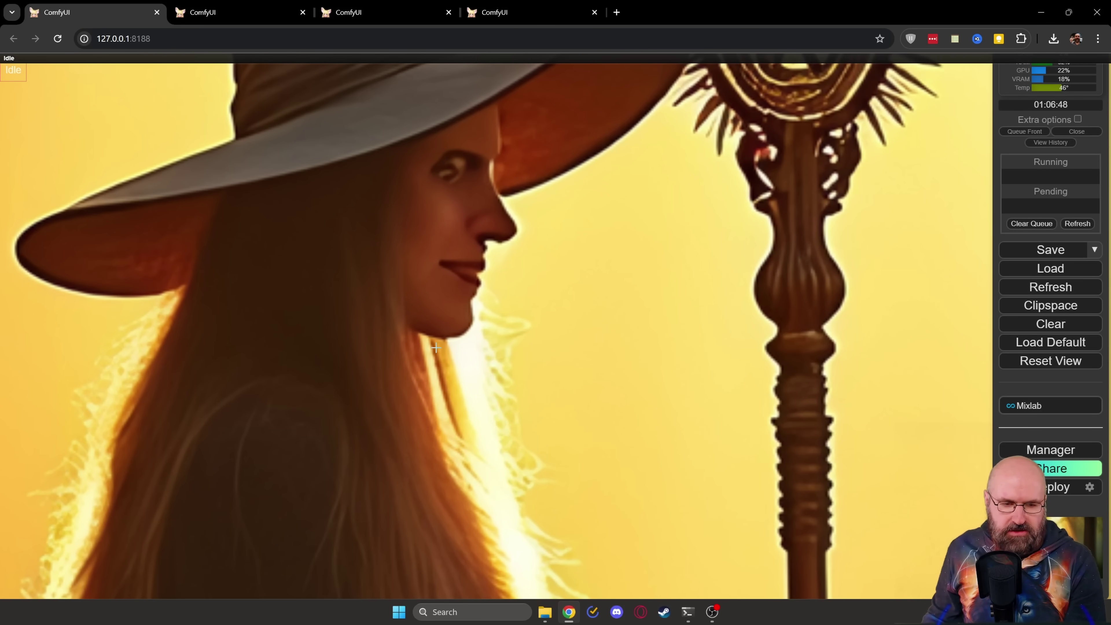
scroll(441, 369, "up", 3)
scroll(442, 369, "down", 8)
scroll(511, 410, "up", 2)
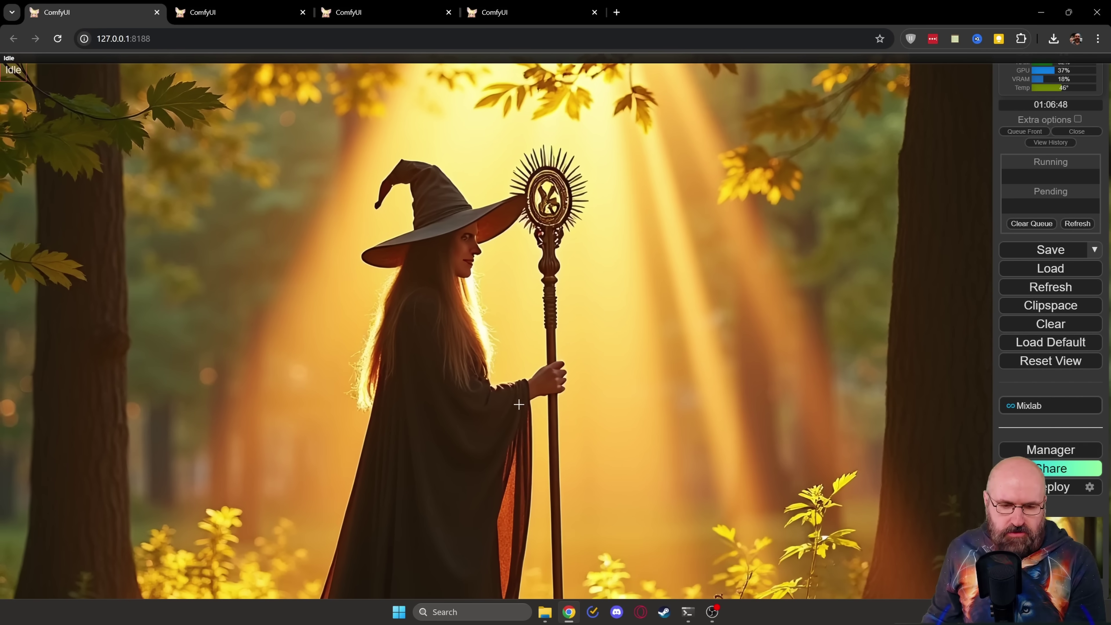